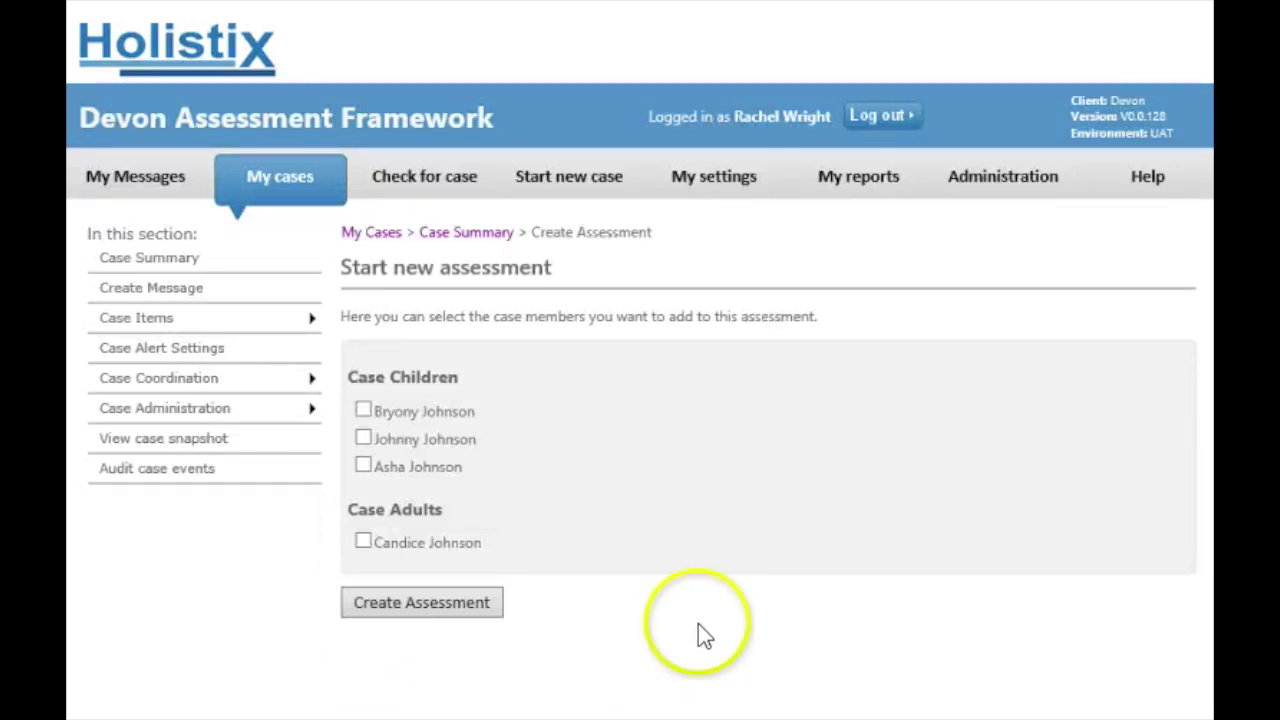
Create a new assessment that includes only the second child listed under Case Children.
{"action": "left_click", "coordinate": [362, 437]}
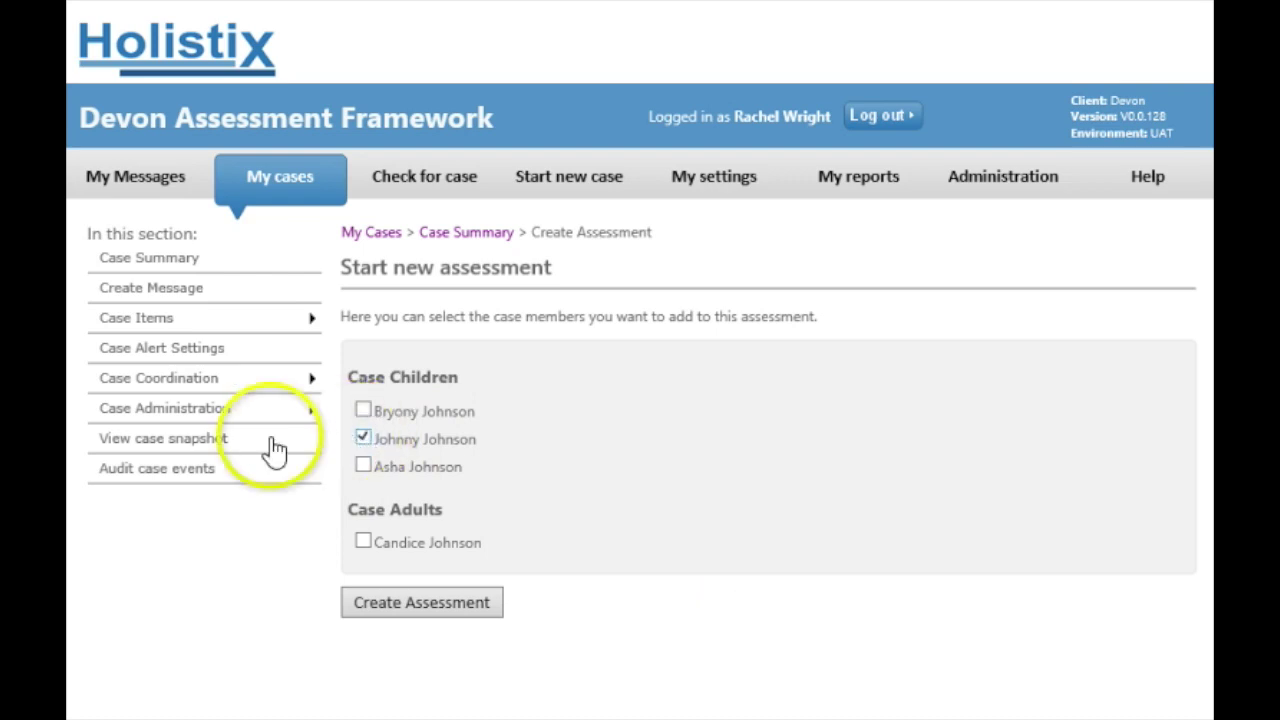
{"action": "left_click", "coordinate": [432, 602]}
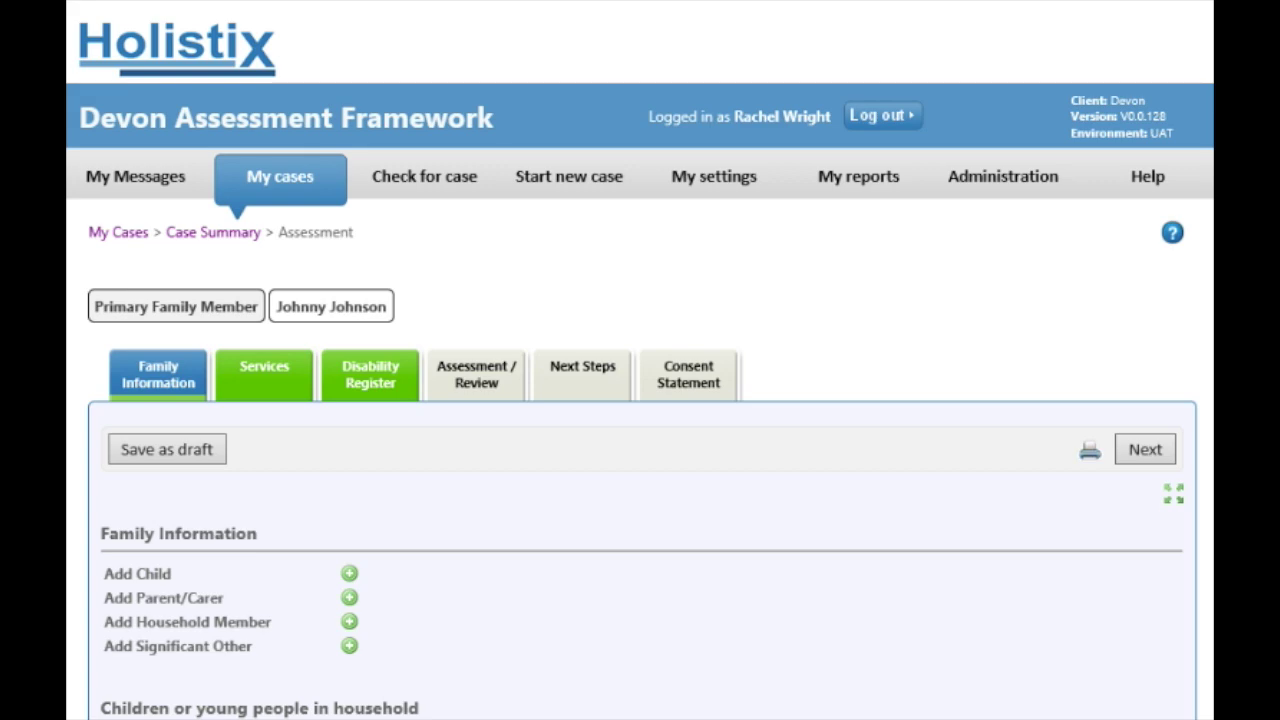
Set the assessed child as the main child for this contact and the reason for contact to Targeted.
{"action": "scroll", "coordinate": [640, 360], "scroll_direction": "down", "scroll_amount": 6}
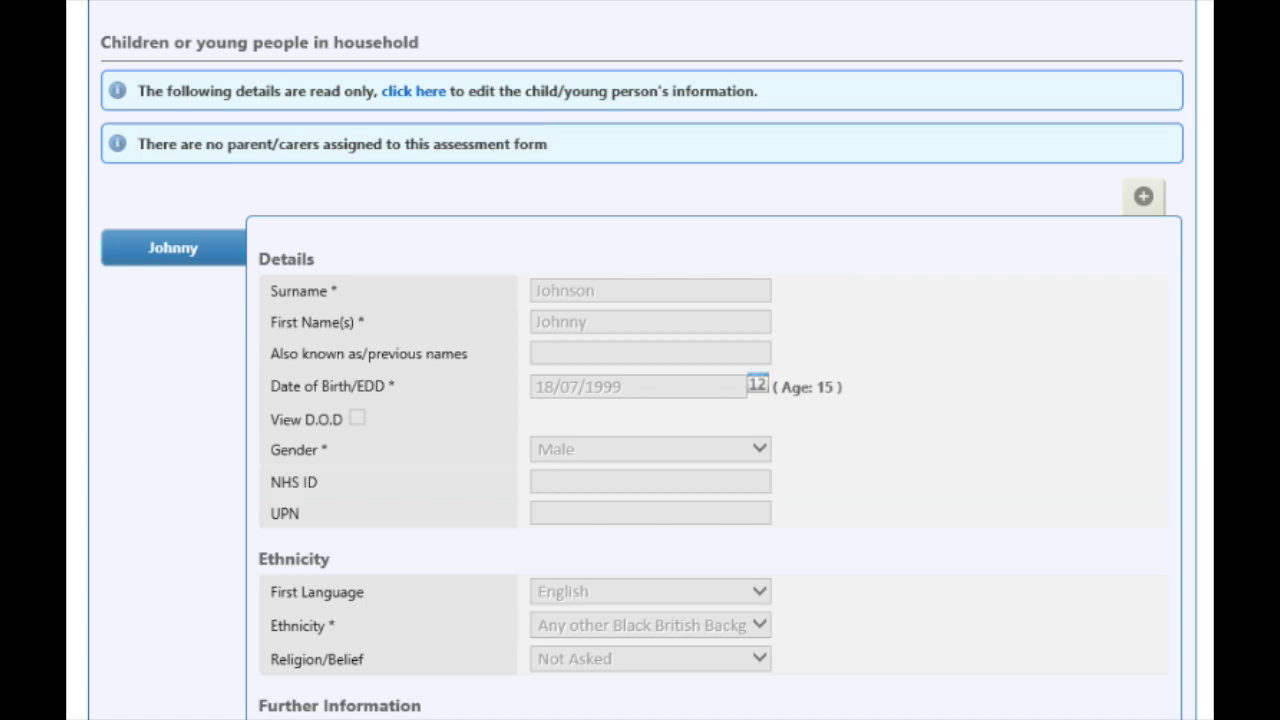
{"action": "scroll", "coordinate": [640, 360], "scroll_direction": "down", "scroll_amount": 3}
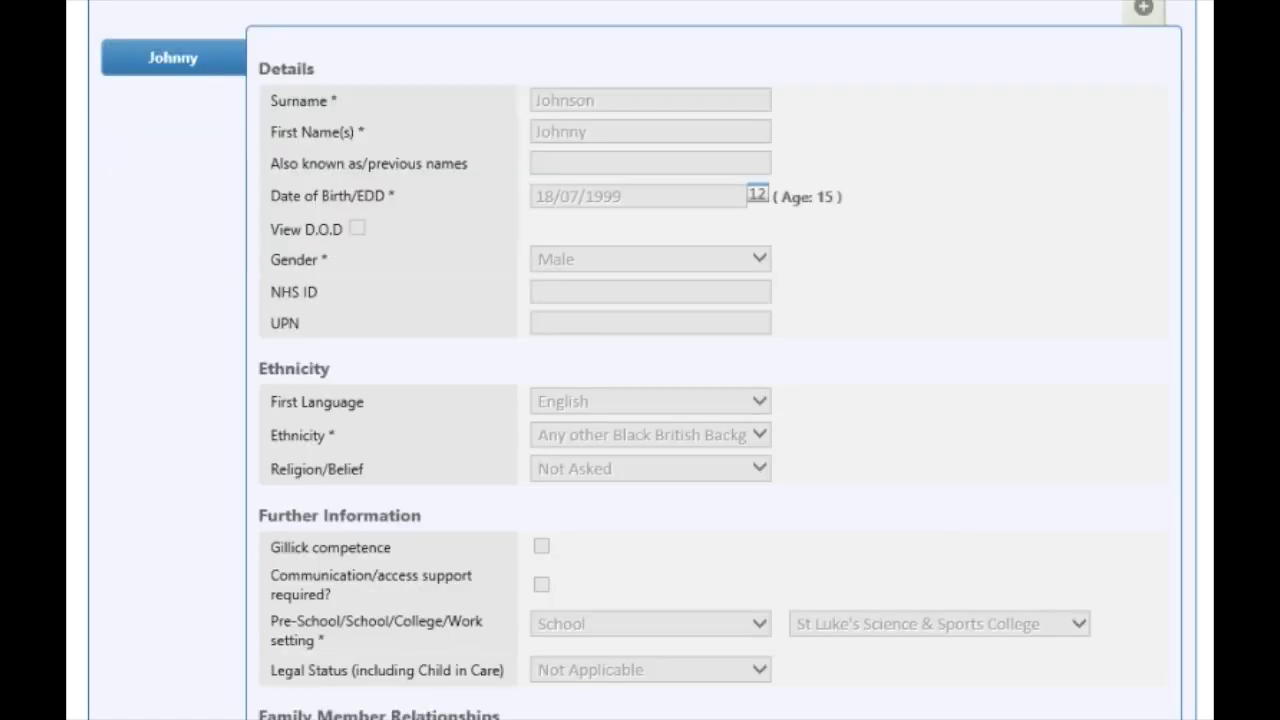
{"action": "scroll", "coordinate": [640, 360], "scroll_direction": "down", "scroll_amount": 2}
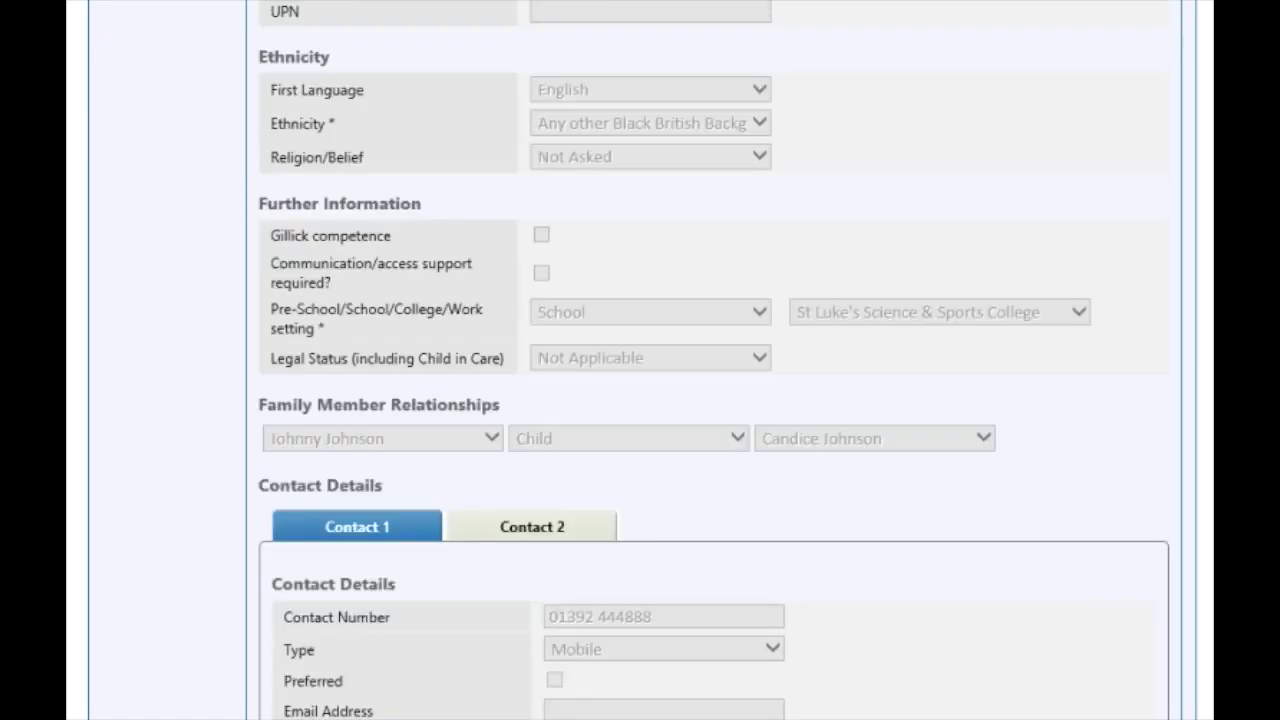
{"action": "scroll", "coordinate": [640, 360], "scroll_direction": "down", "scroll_amount": 8}
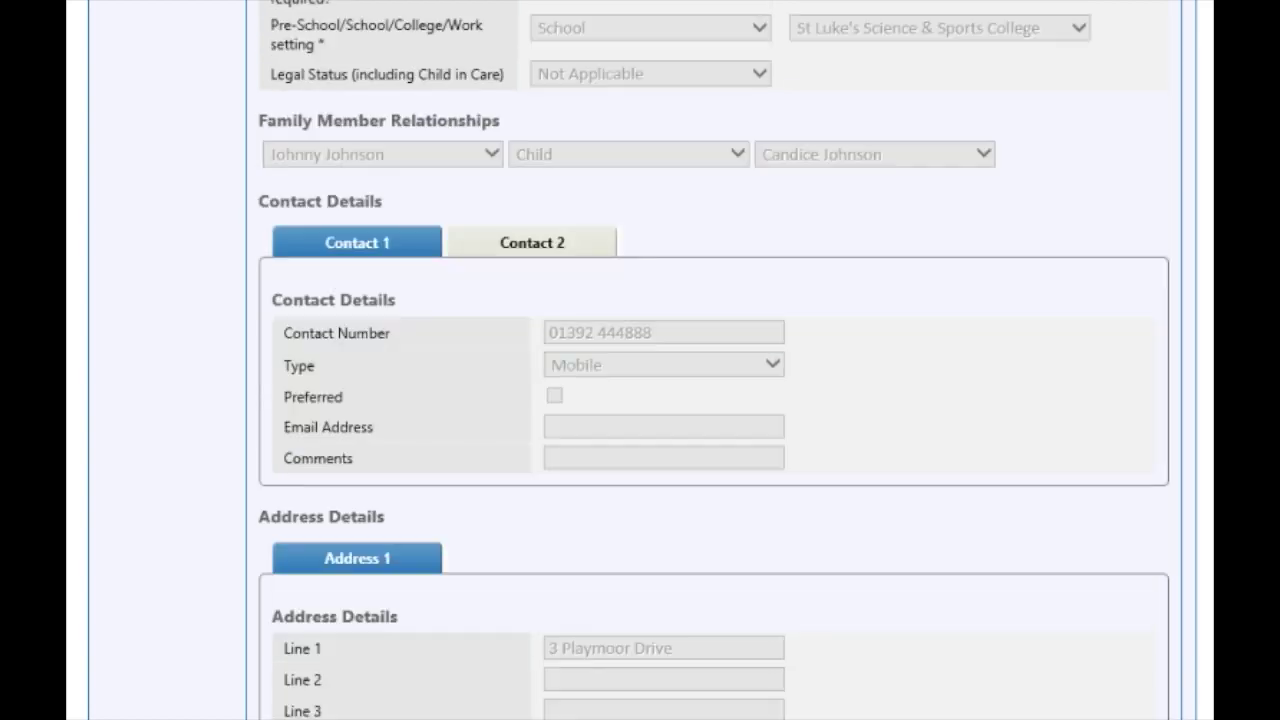
{"action": "scroll", "coordinate": [908, 523], "scroll_direction": "down", "scroll_amount": 3}
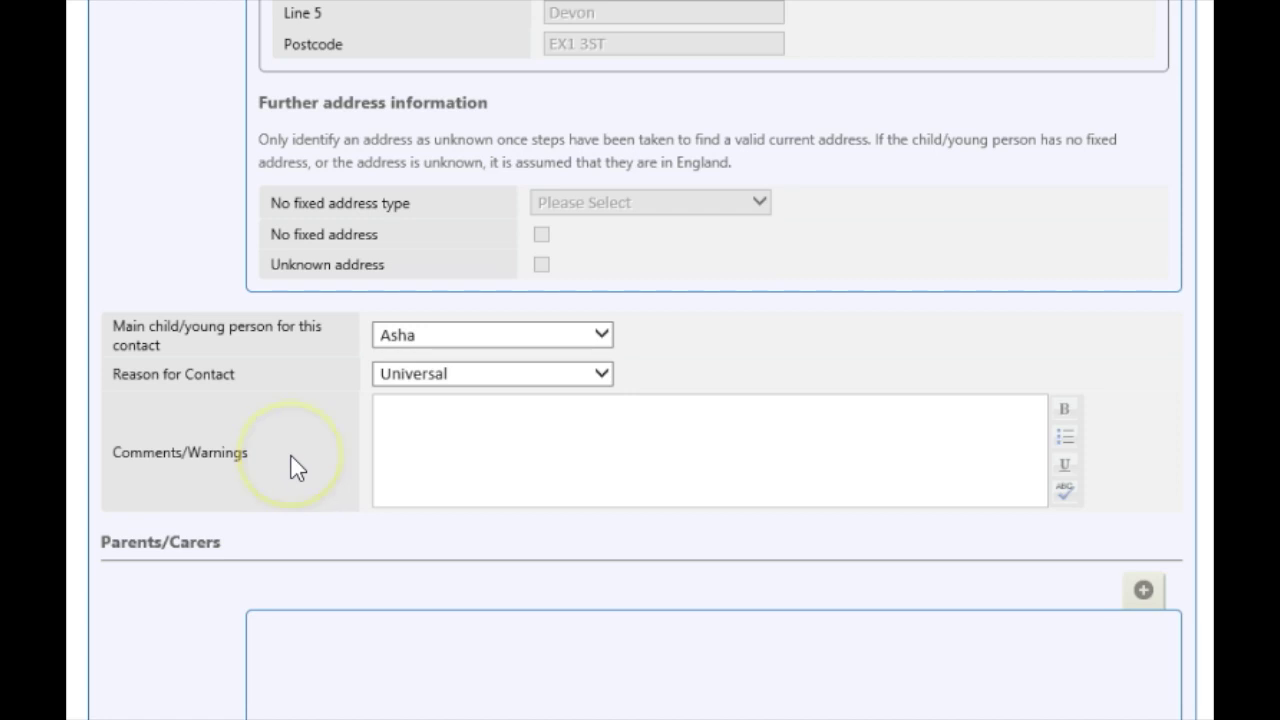
{"action": "left_click", "coordinate": [603, 337]}
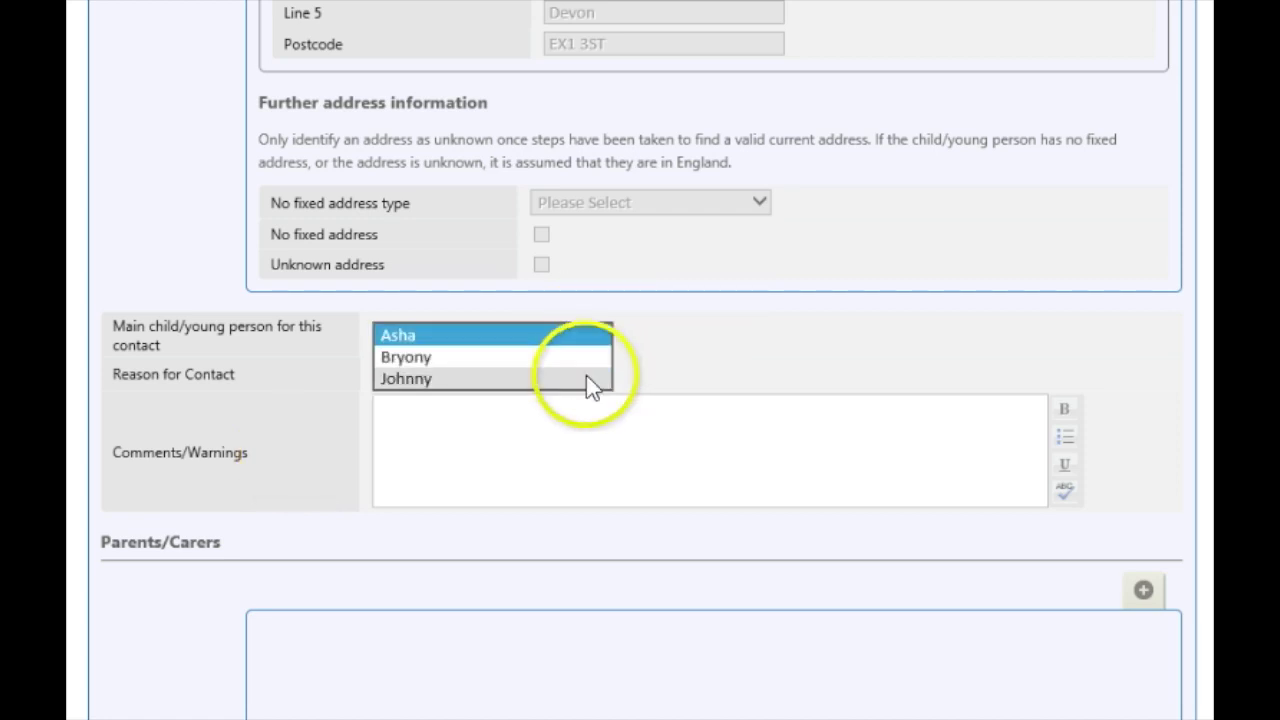
{"action": "left_click", "coordinate": [587, 377]}
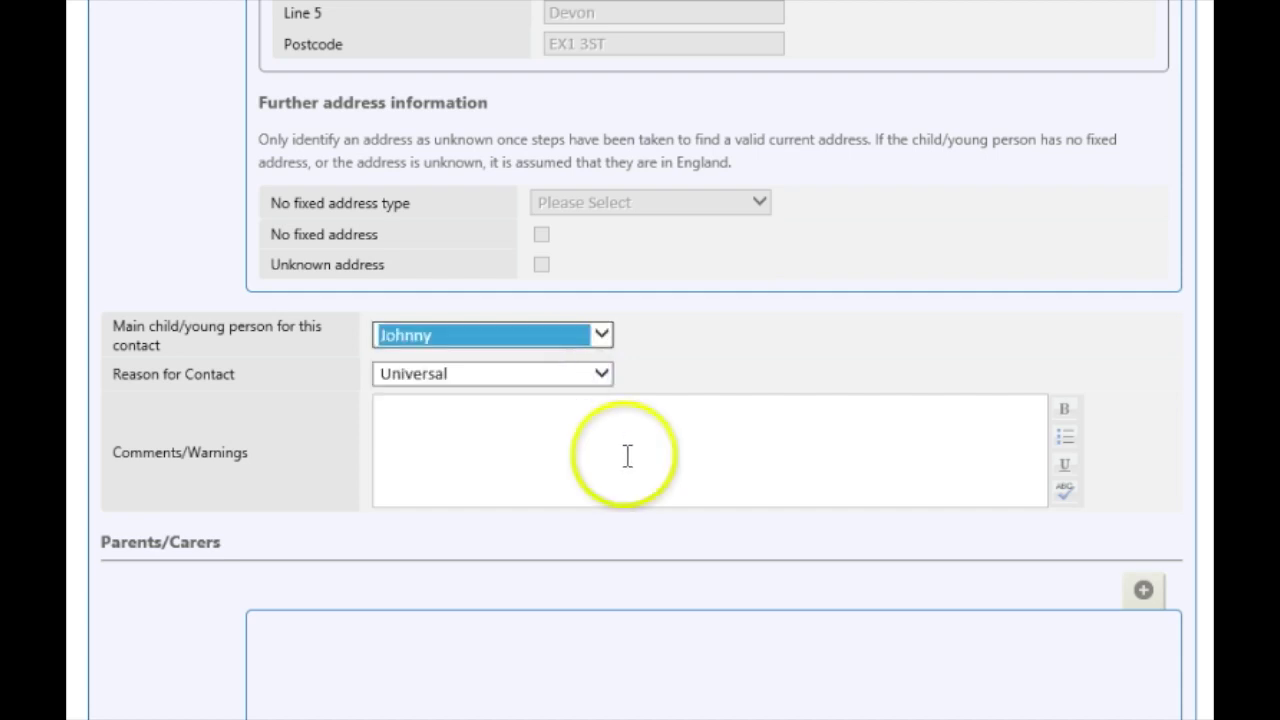
{"action": "key", "text": "Tab"}
{"action": "key", "text": "Down"}
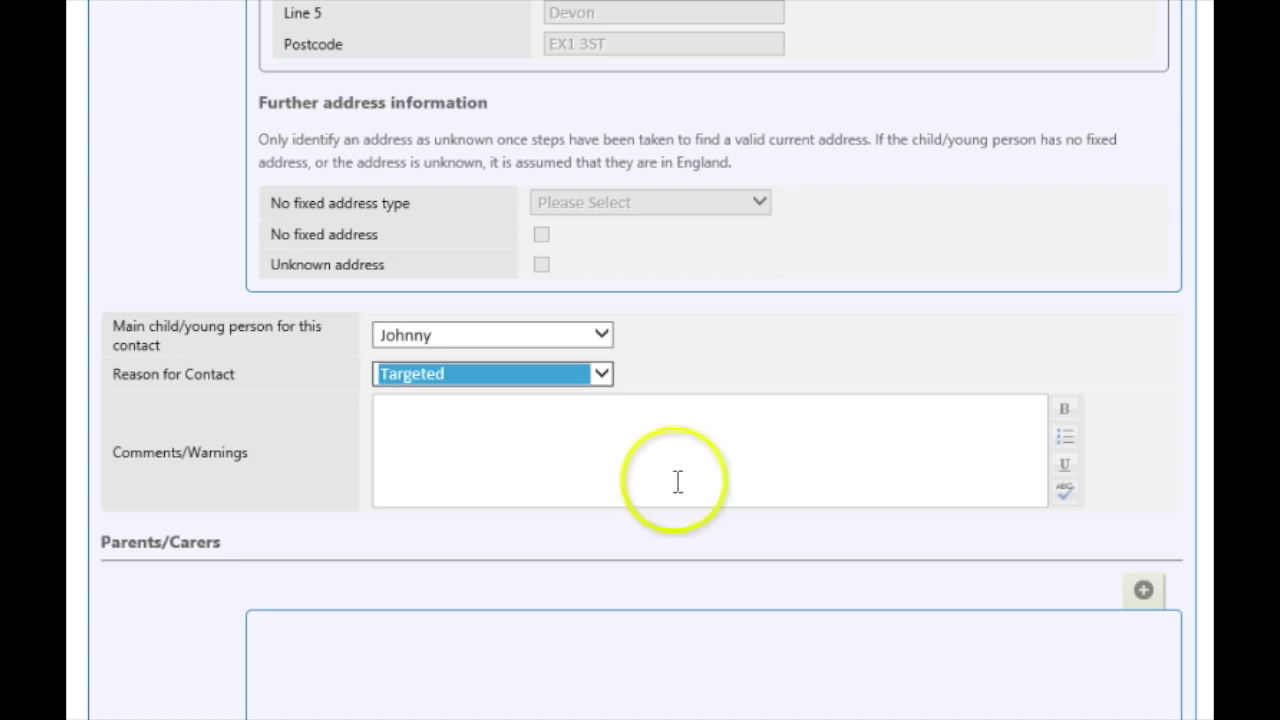
{"action": "left_click", "coordinate": [601, 372]}
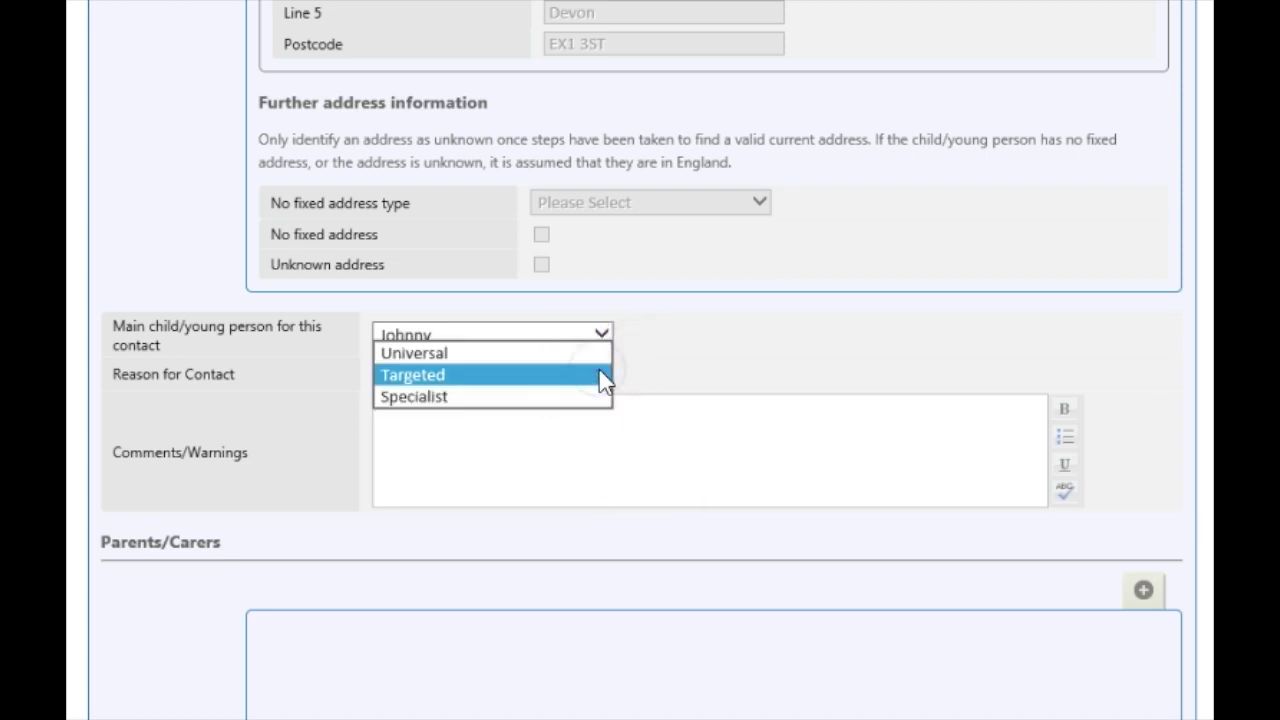
{"action": "left_click", "coordinate": [551, 375]}
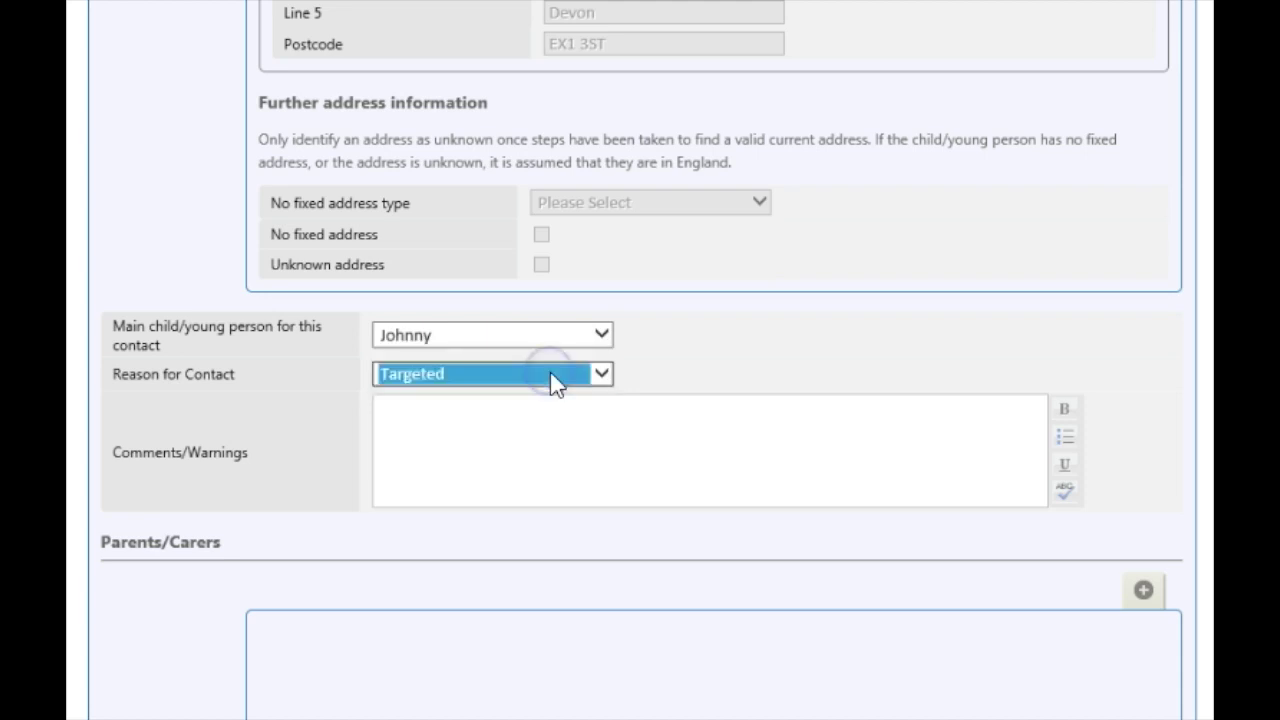
Save the family information as a draft and continue to the Services section.
{"action": "scroll", "coordinate": [615, 438], "scroll_direction": "up", "scroll_amount": 1}
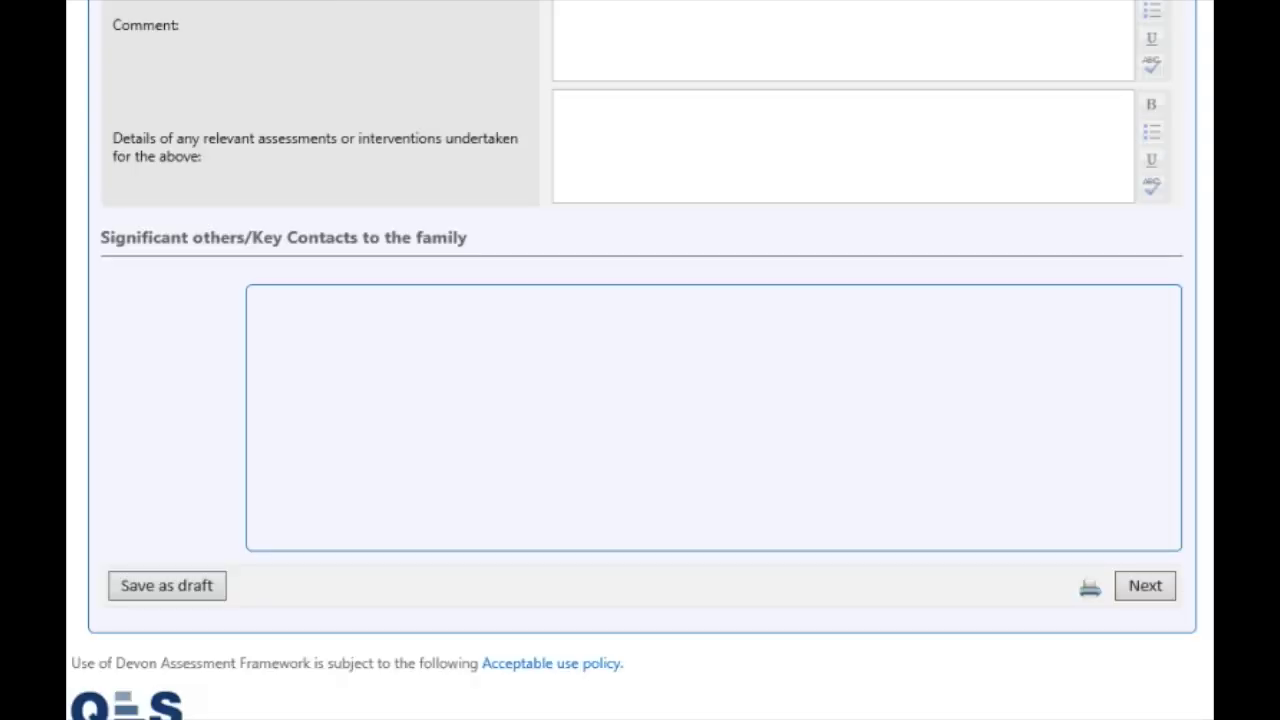
{"action": "left_click", "coordinate": [153, 593]}
{"action": "left_click", "coordinate": [1144, 630]}
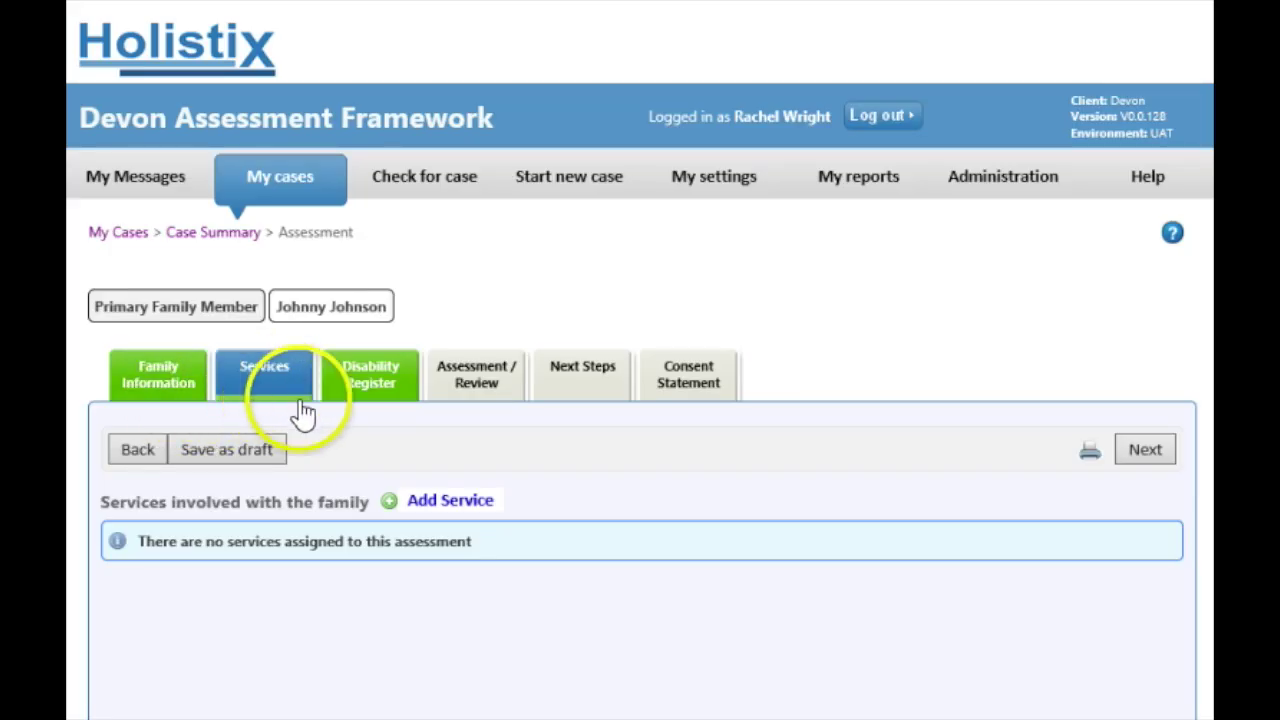
Start adding a service, marked as ongoing, with the national category Health: Primary and Community Health.
{"action": "left_click", "coordinate": [366, 412]}
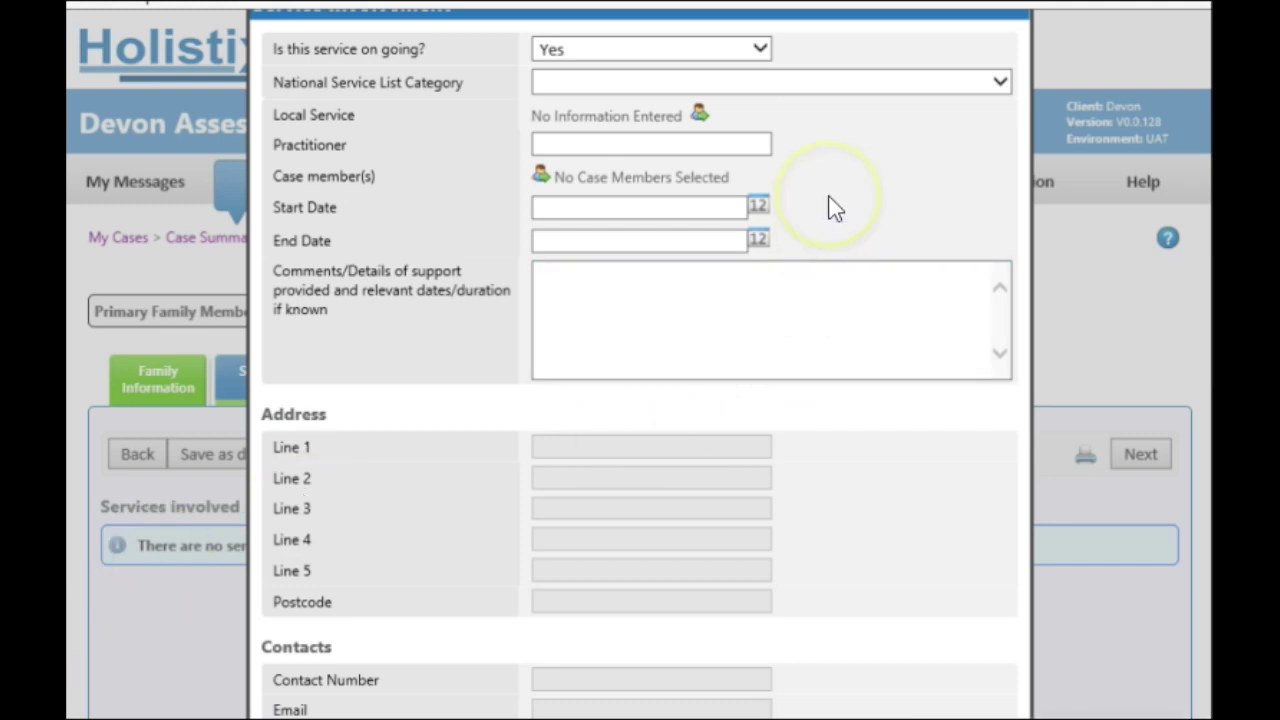
{"action": "left_click", "coordinate": [758, 48]}
{"action": "left_click", "coordinate": [735, 50]}
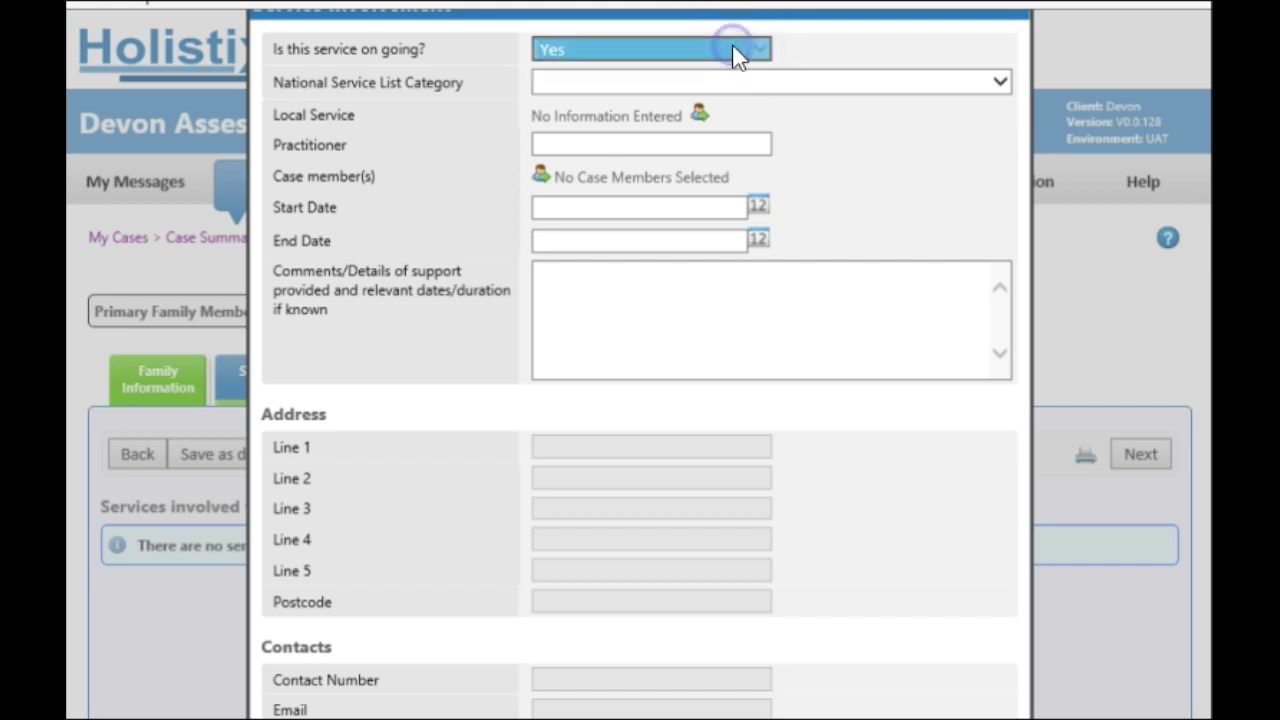
{"action": "left_click", "coordinate": [1000, 86]}
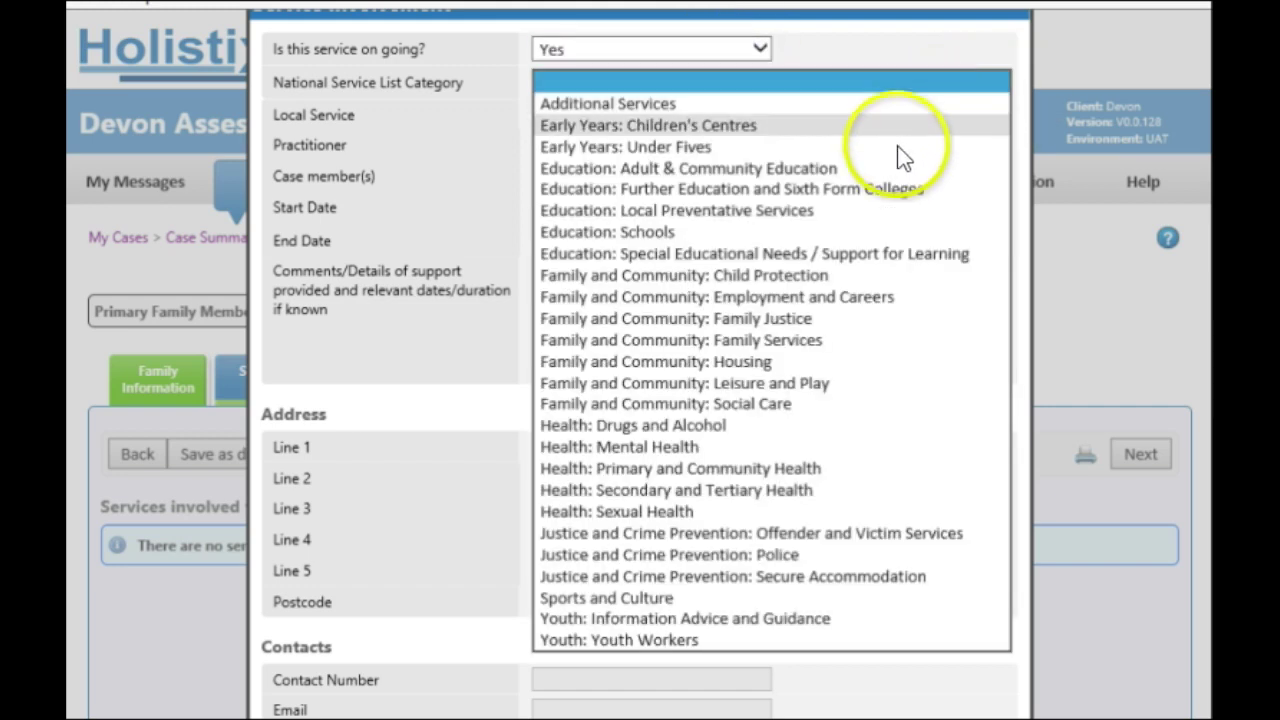
{"action": "left_click", "coordinate": [859, 476]}
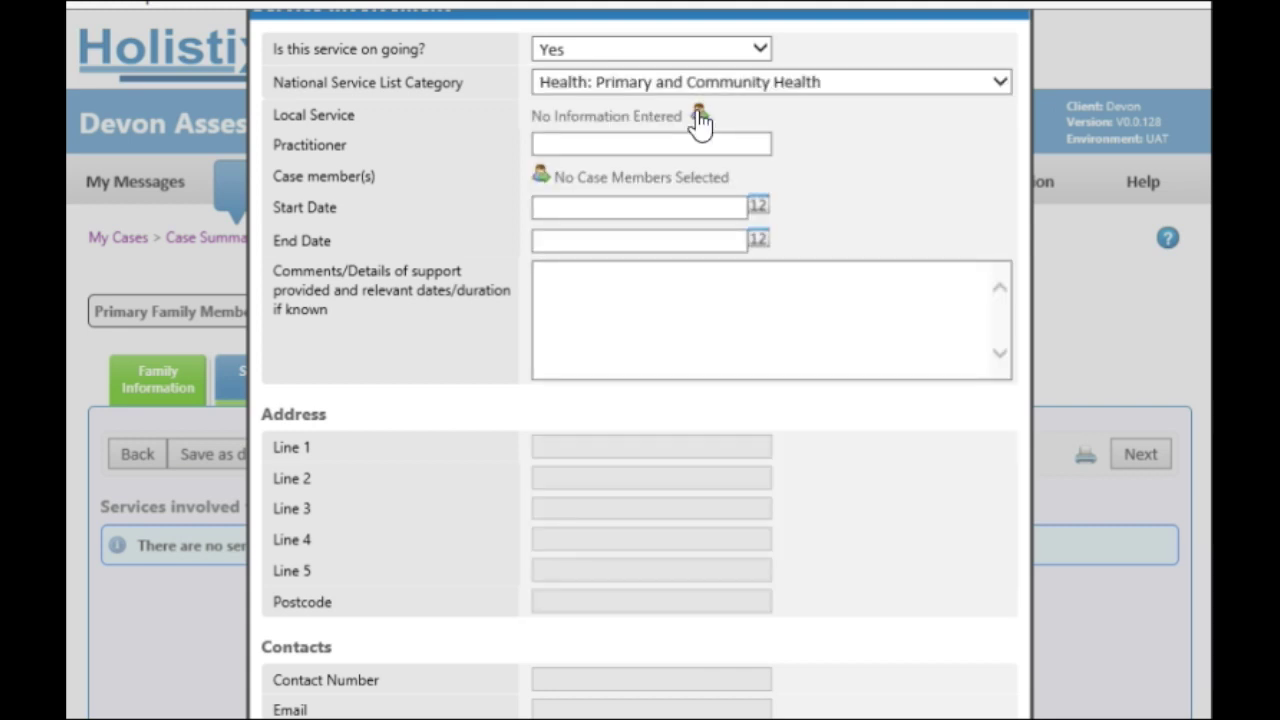
Choose Heavitree Practice, under Eastern Locality of NEW Devon CCG, as the local service.
{"action": "left_click", "coordinate": [699, 117]}
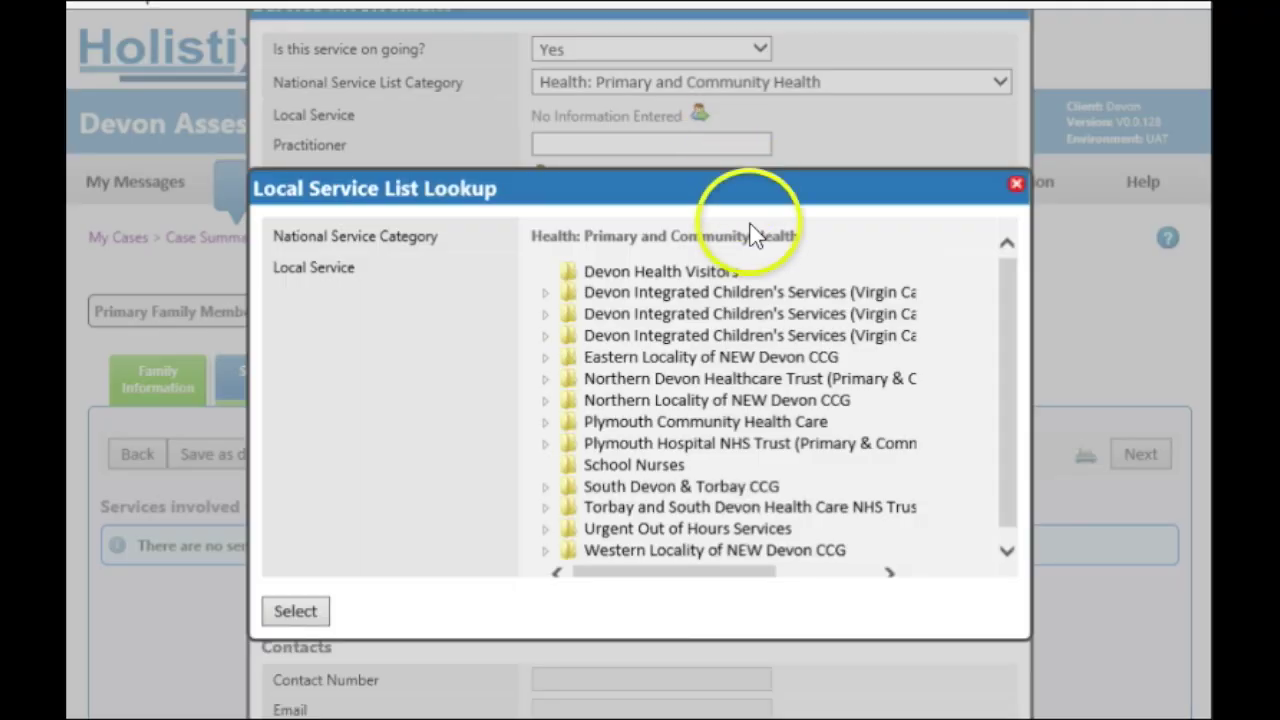
{"action": "left_click", "coordinate": [545, 358]}
{"action": "left_click_drag", "start_coordinate": [1007, 268], "coordinate": [1006, 377]}
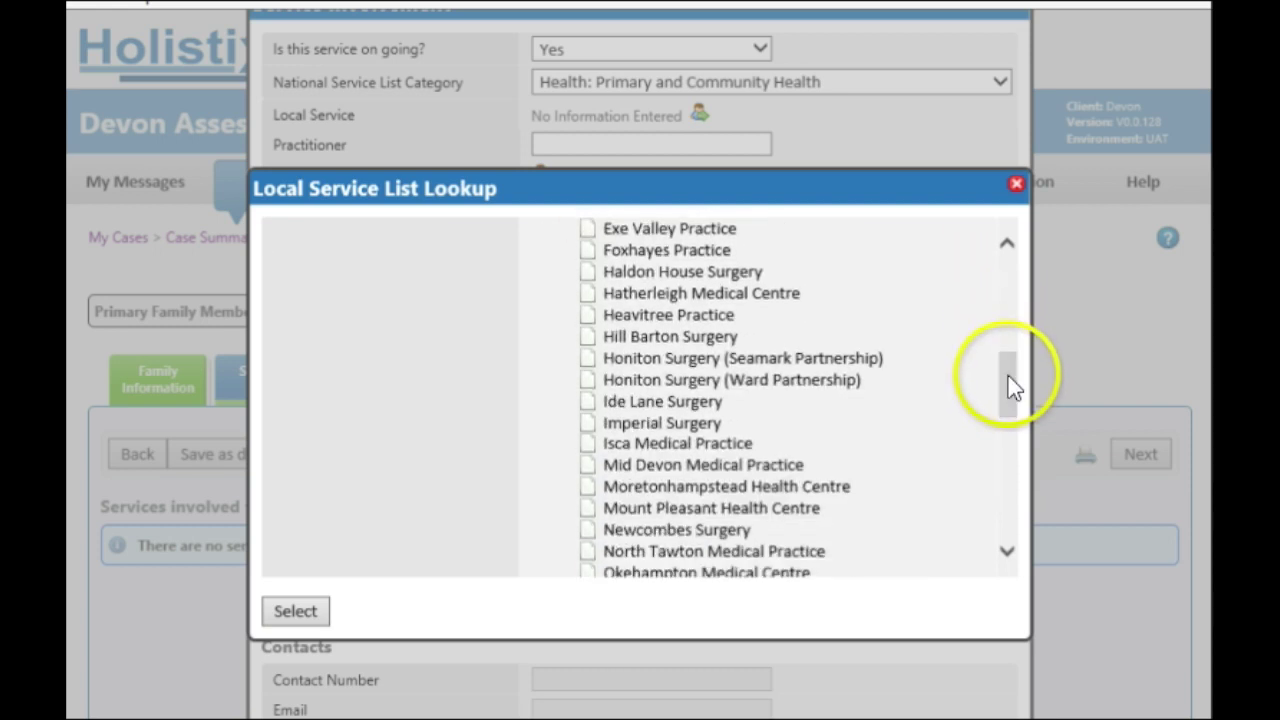
{"action": "left_click", "coordinate": [718, 318]}
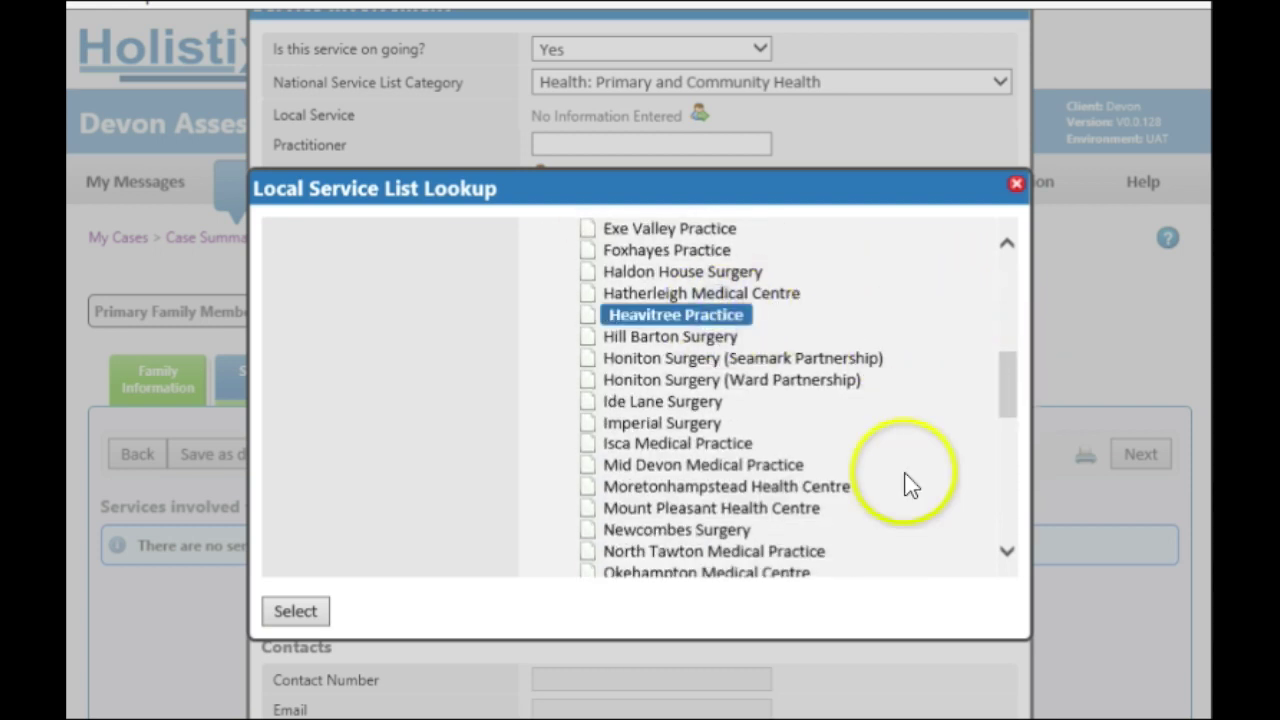
{"action": "left_click", "coordinate": [296, 611]}
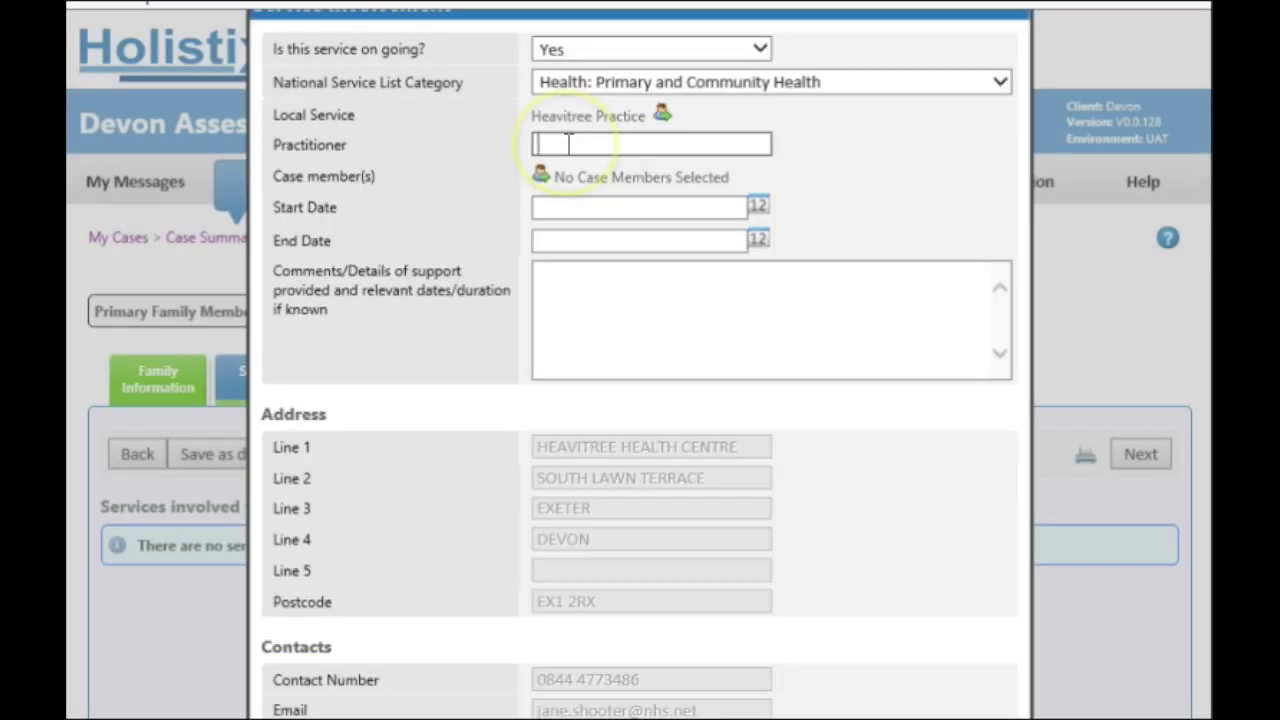
Enter the practitioner's name, assign the child as the service's case member, and save the service.
{"action": "left_click", "coordinate": [567, 144]}
{"action": "type", "text": "Dr W"}
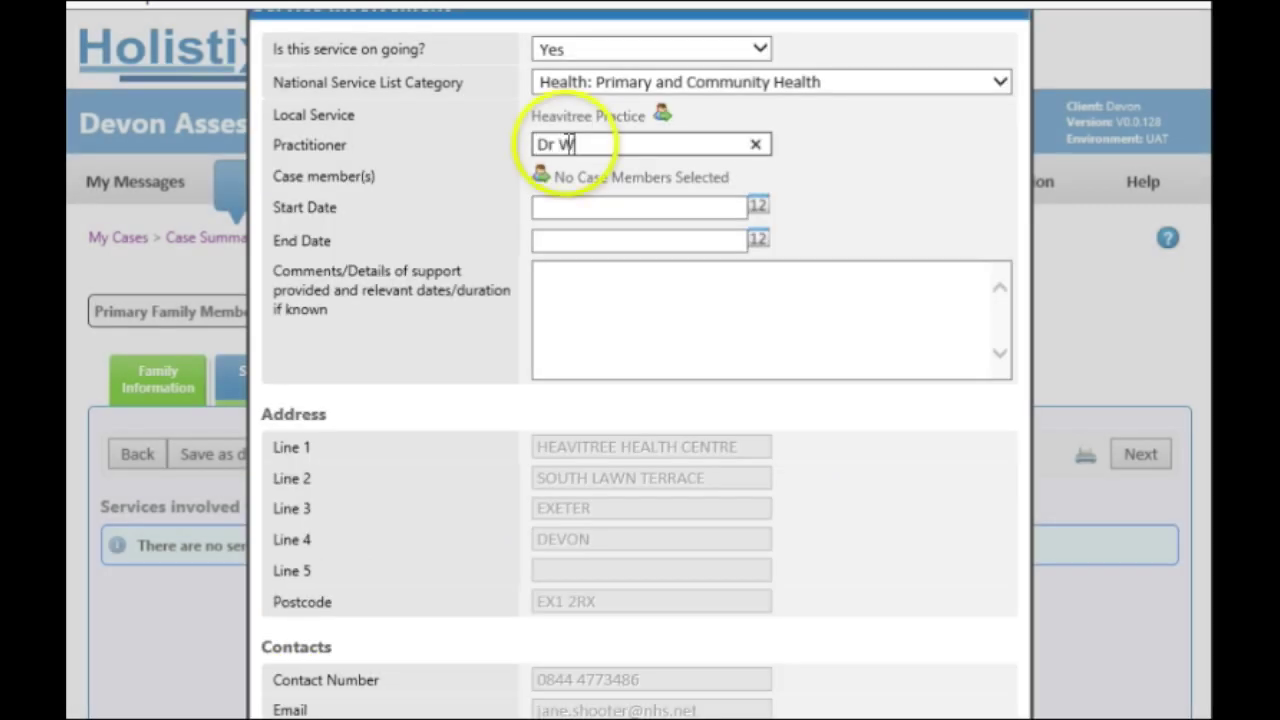
{"action": "type", "text": "ho"}
{"action": "left_click", "coordinate": [540, 175]}
{"action": "left_click", "coordinate": [486, 399]}
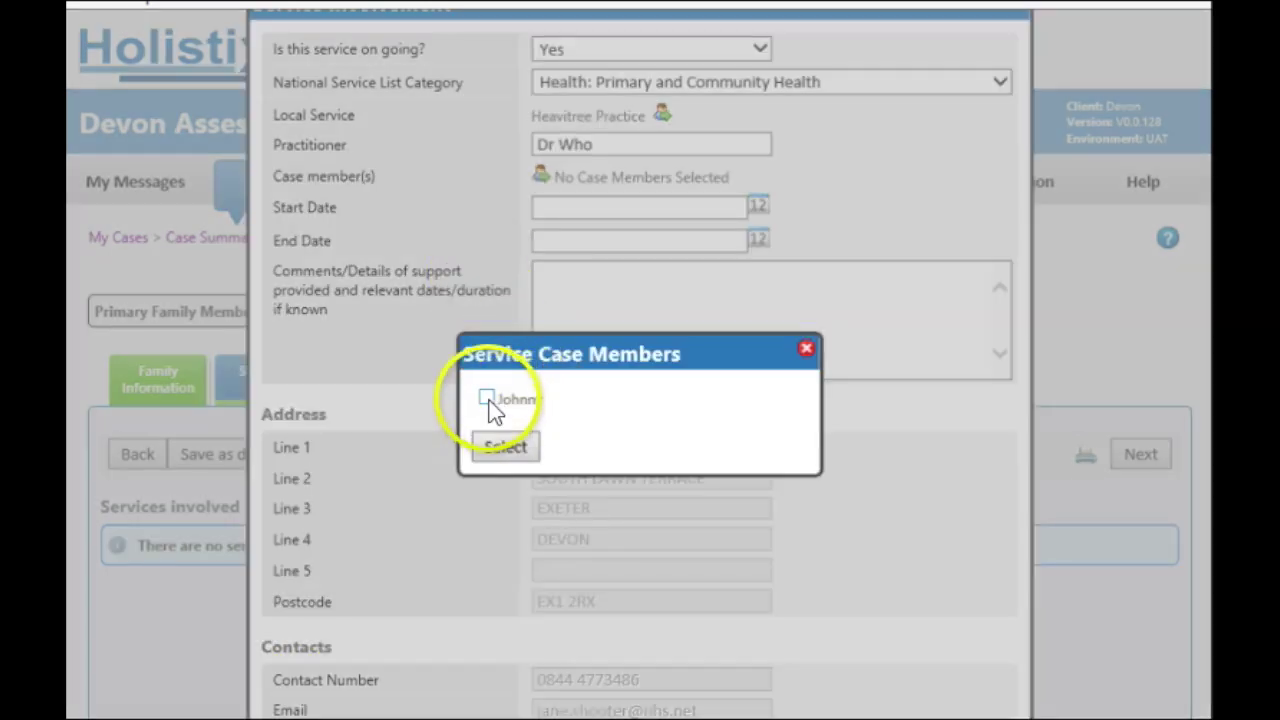
{"action": "left_click", "coordinate": [507, 449]}
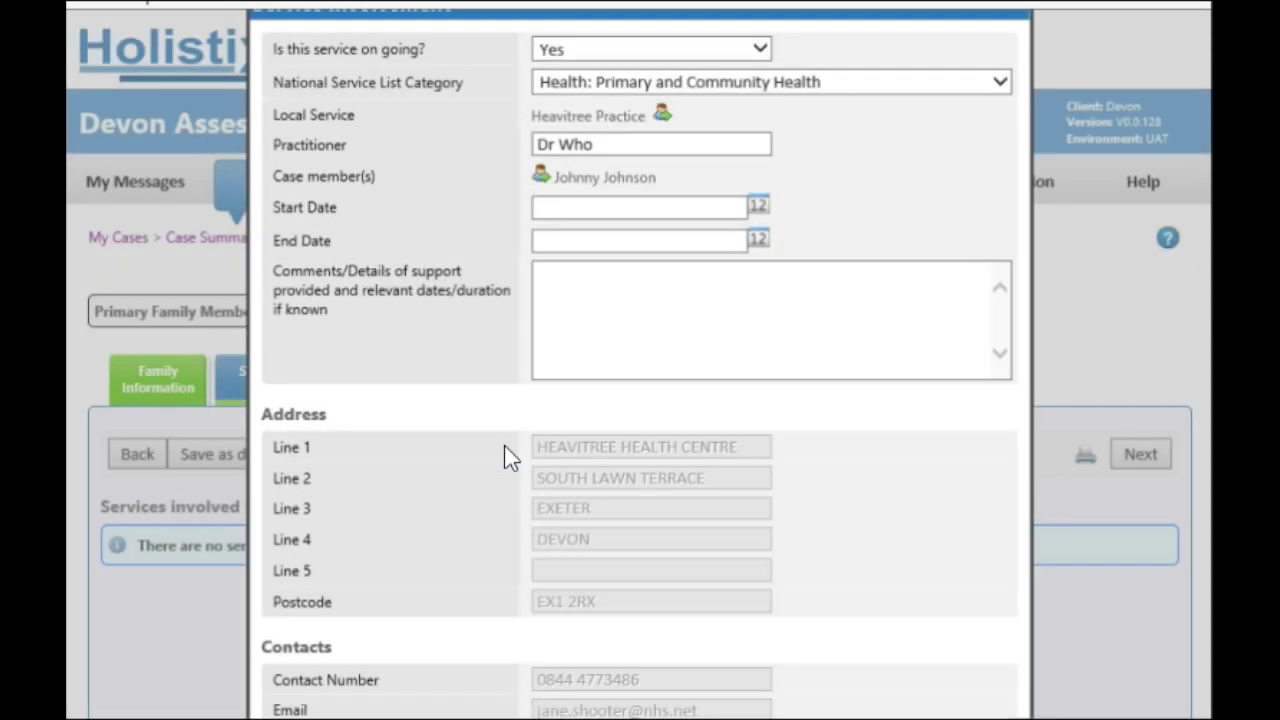
{"action": "left_click", "coordinate": [431, 616]}
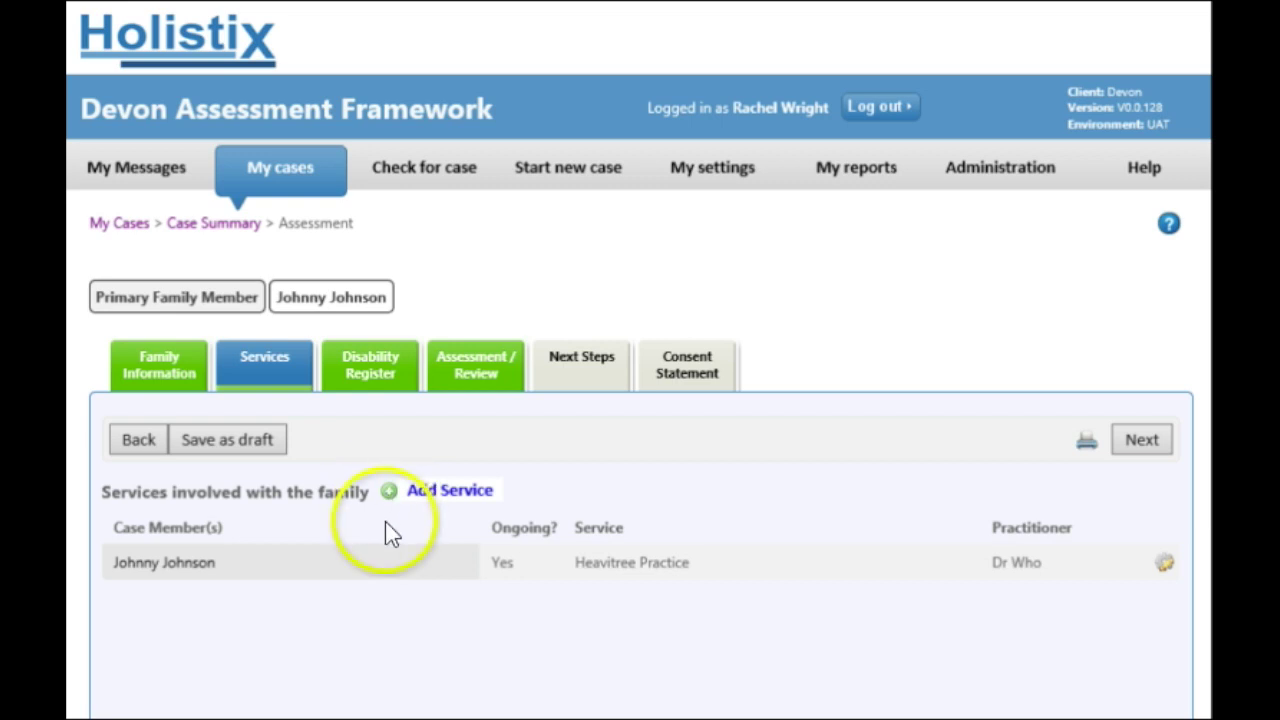
Review the child's benefit fields in the Disability Register section.
{"action": "left_click", "coordinate": [364, 369]}
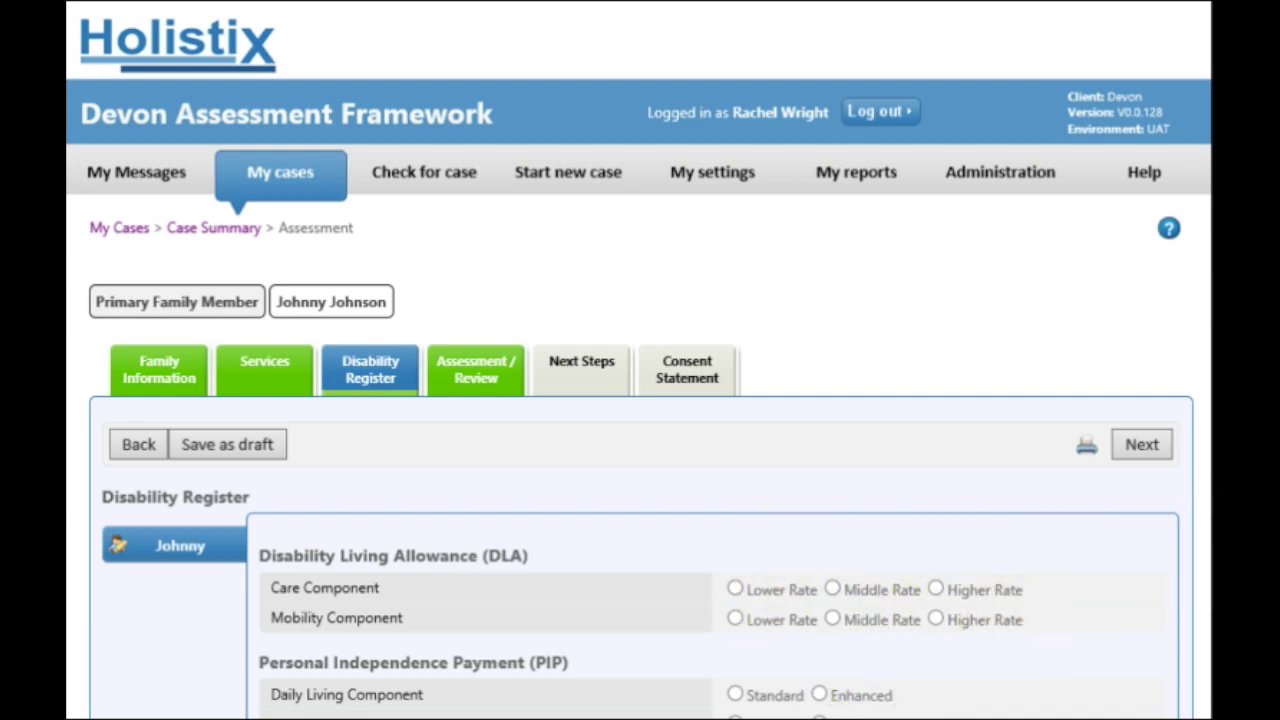
{"action": "scroll", "coordinate": [640, 400], "scroll_direction": "down", "scroll_amount": 2}
{"action": "scroll", "coordinate": [640, 400], "scroll_direction": "up", "scroll_amount": 2}
Read through the Assessment / Review section, from the coordinator details and assessment dates to the child's needs, family analysis and desired changes.
{"action": "left_click", "coordinate": [468, 368]}
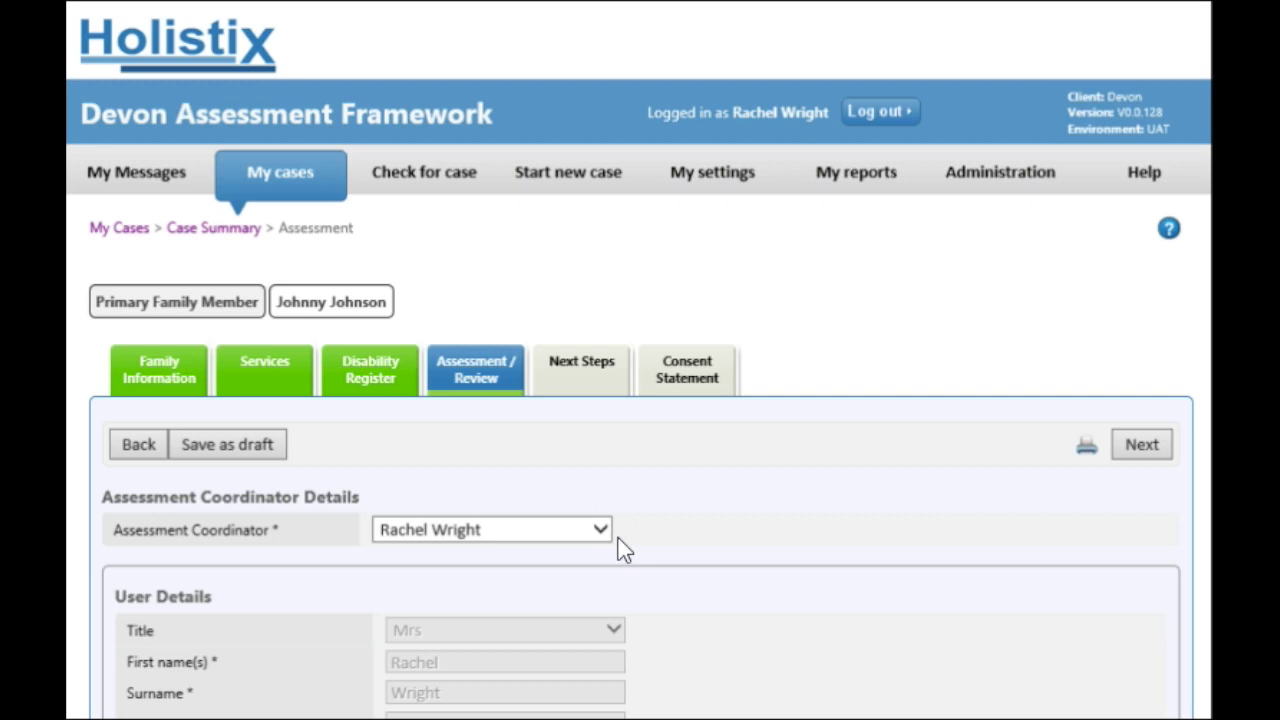
{"action": "left_click", "coordinate": [580, 568]}
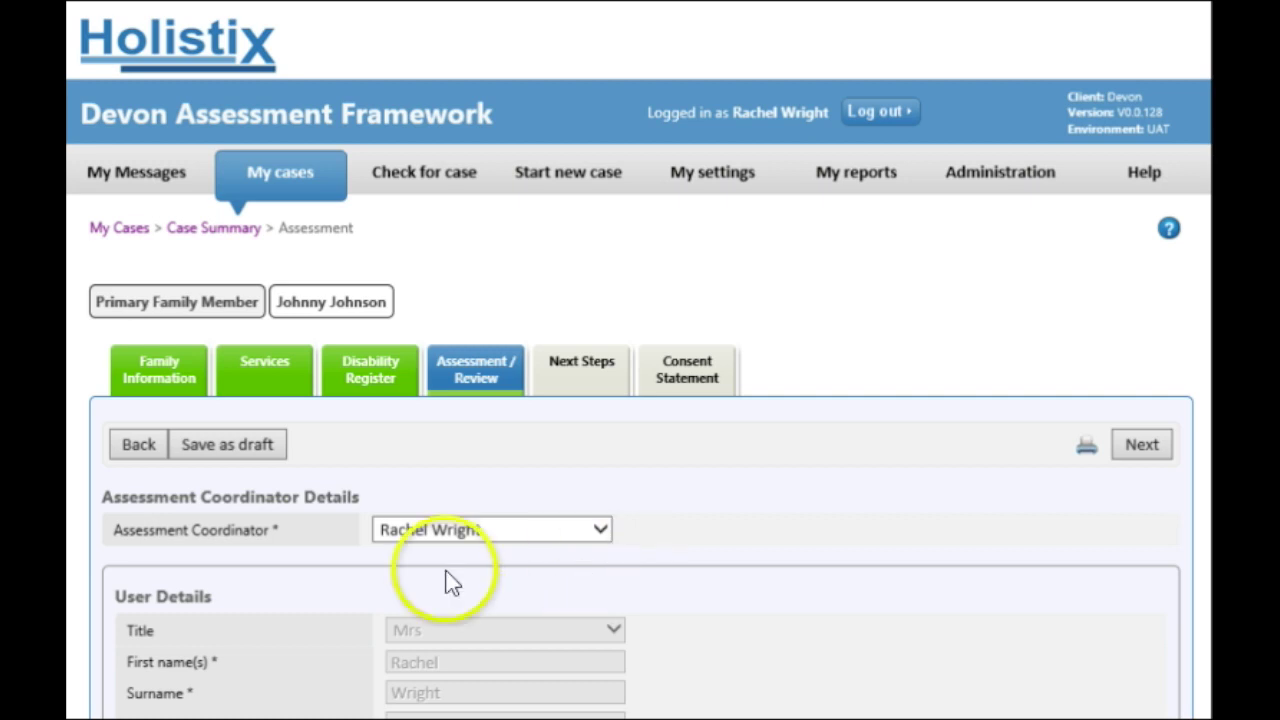
{"action": "scroll", "coordinate": [640, 360], "scroll_direction": "down", "scroll_amount": 4}
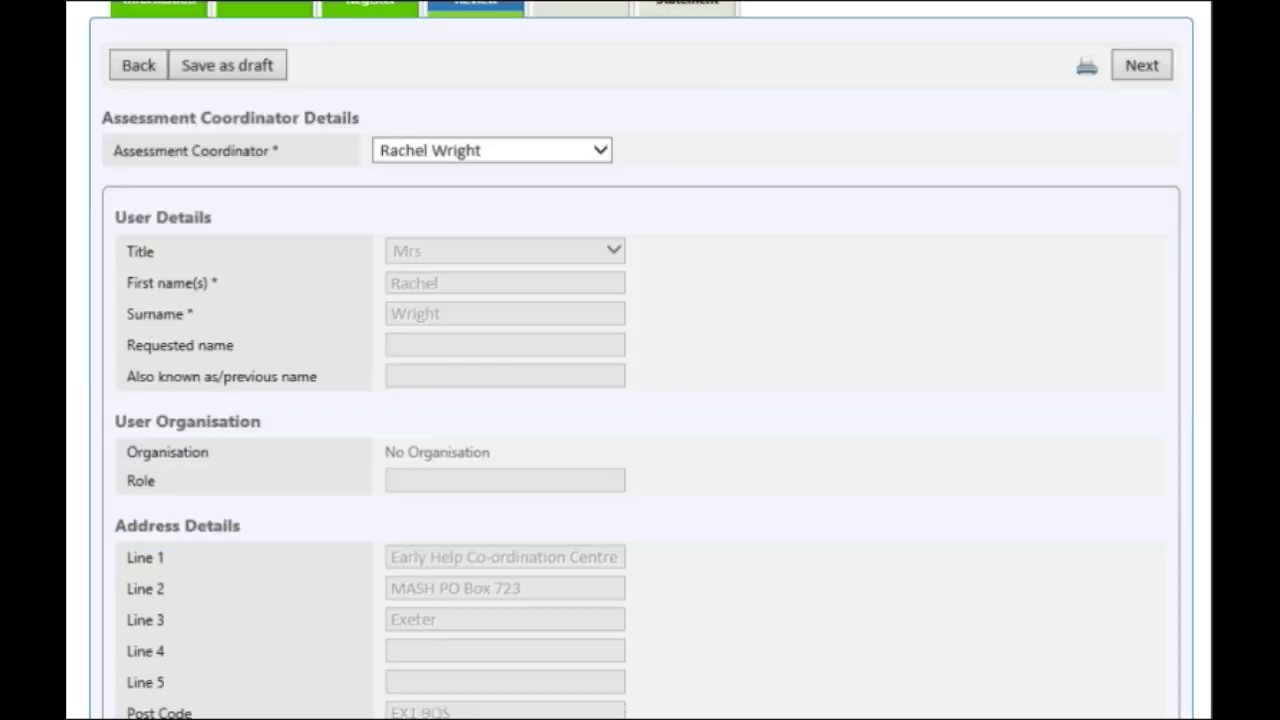
{"action": "scroll", "coordinate": [640, 360], "scroll_direction": "down", "scroll_amount": 3}
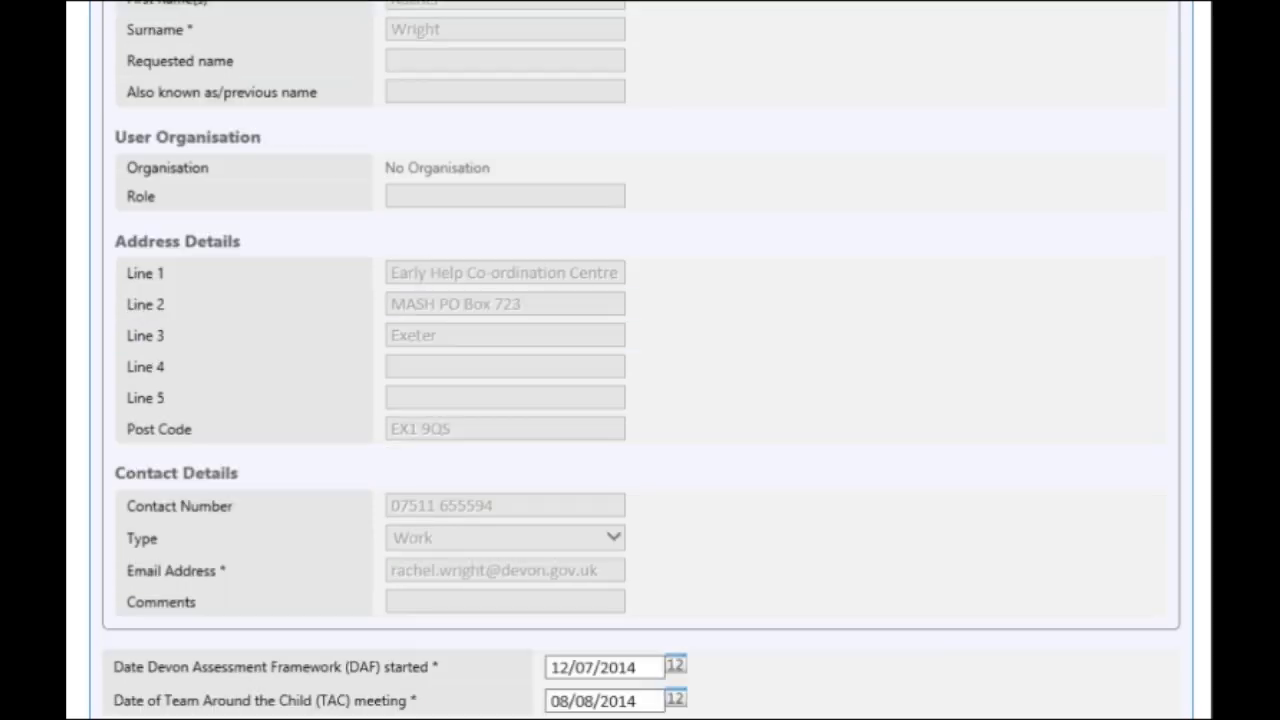
{"action": "scroll", "coordinate": [640, 360], "scroll_direction": "down", "scroll_amount": 1}
{"action": "scroll", "coordinate": [640, 360], "scroll_direction": "down", "scroll_amount": 4}
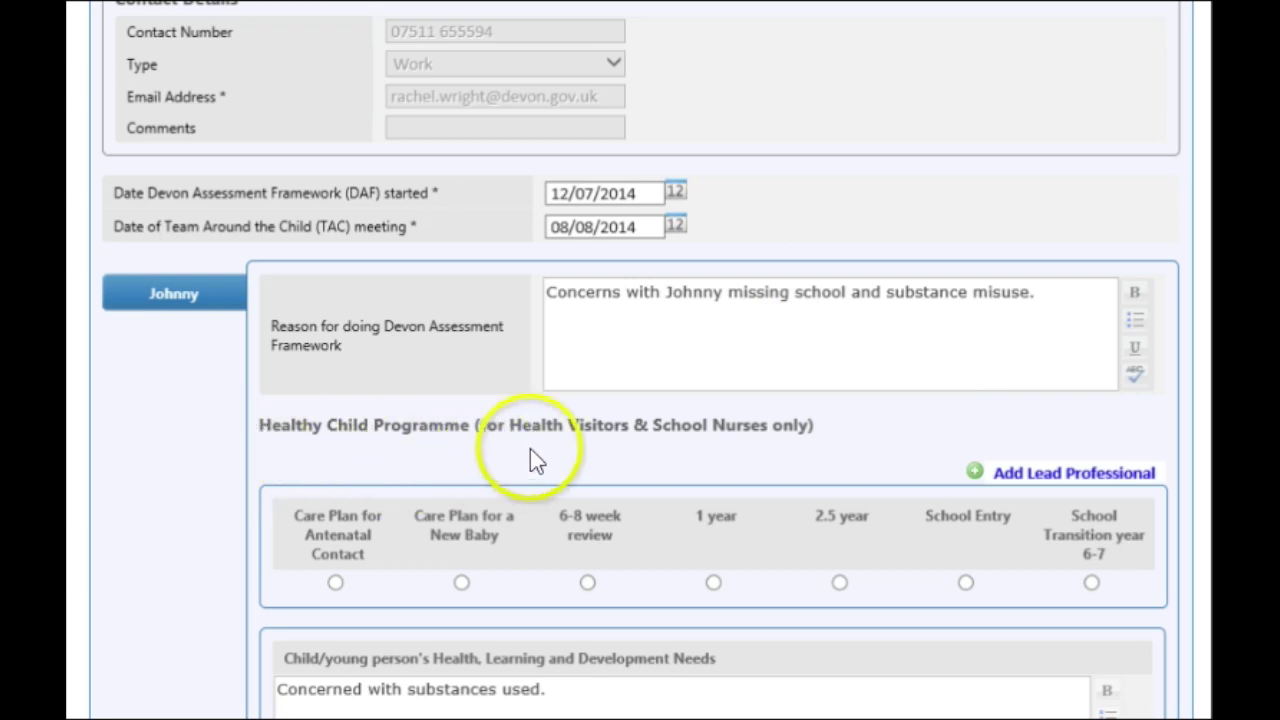
{"action": "scroll", "coordinate": [817, 480], "scroll_direction": "down", "scroll_amount": 5}
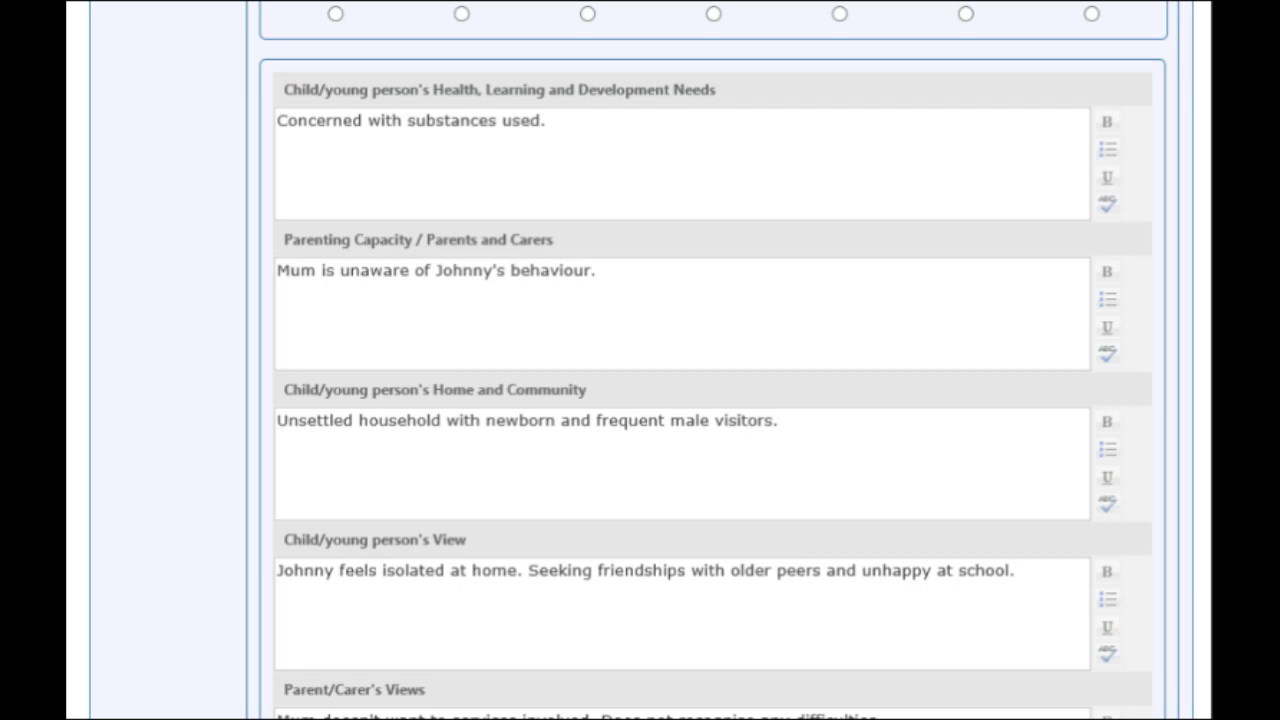
{"action": "scroll", "coordinate": [714, 360], "scroll_direction": "down", "scroll_amount": 2}
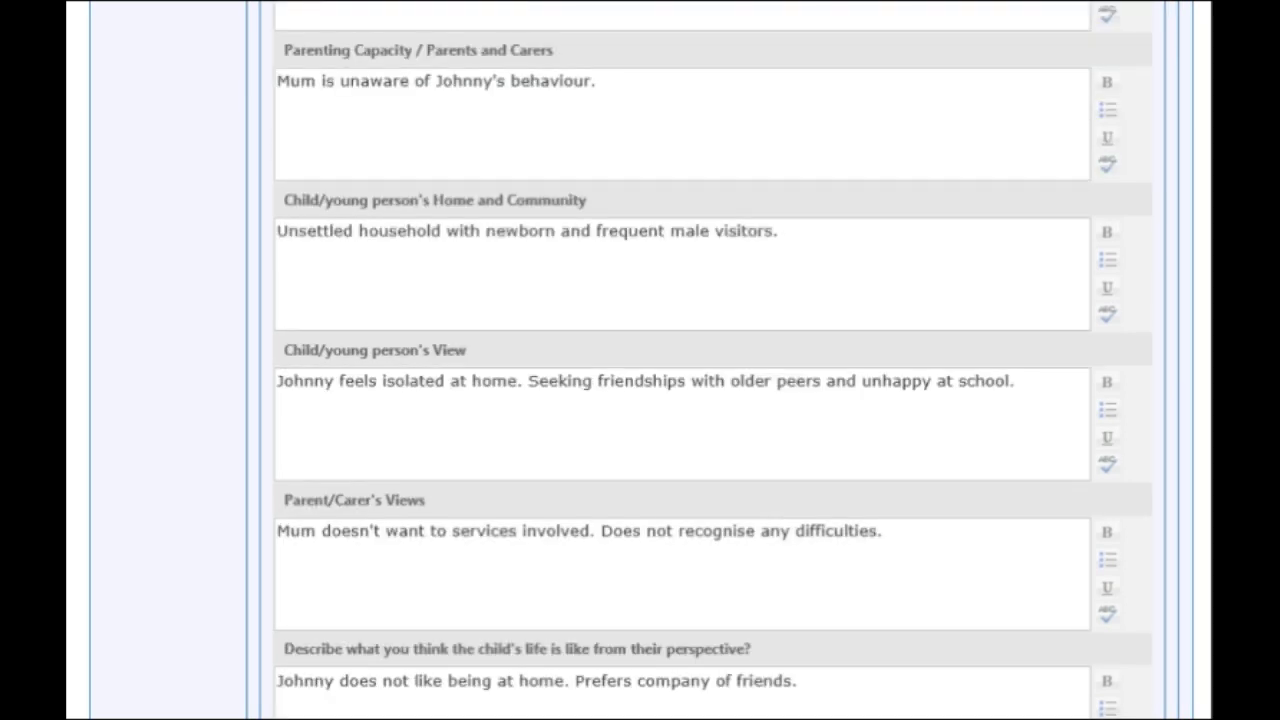
{"action": "scroll", "coordinate": [640, 360], "scroll_direction": "down", "scroll_amount": 5}
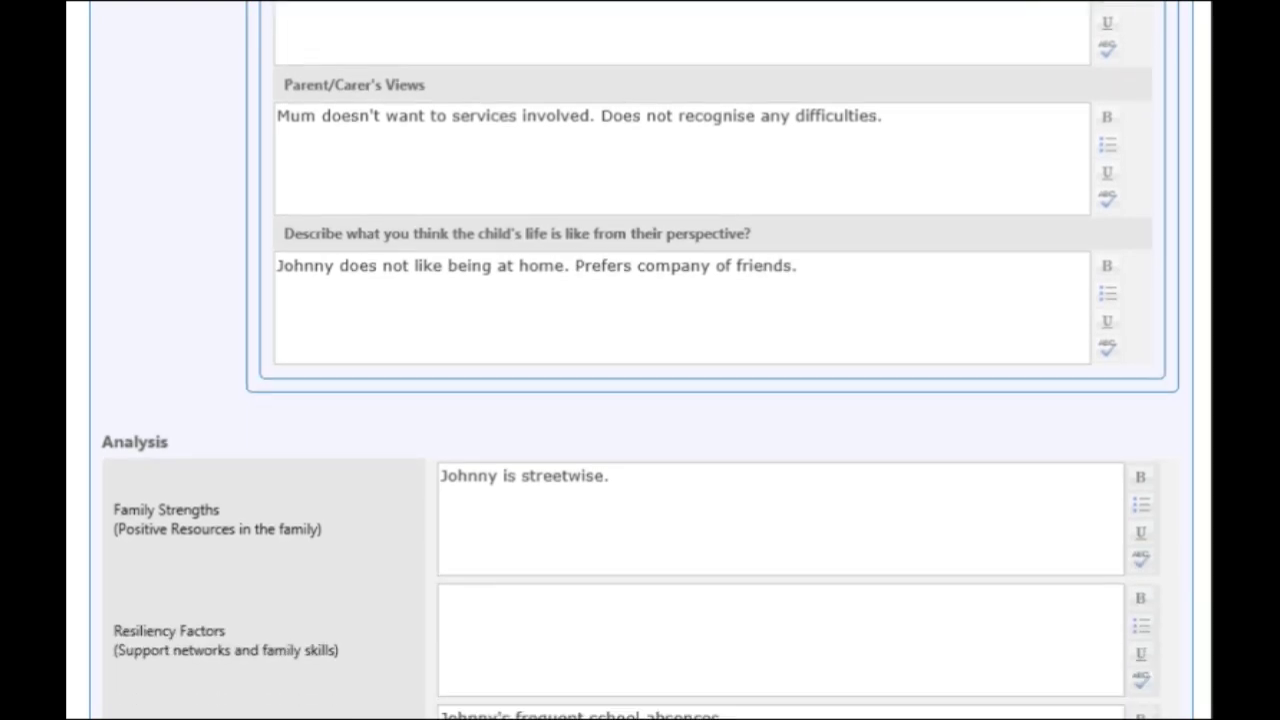
{"action": "scroll", "coordinate": [640, 360], "scroll_direction": "down", "scroll_amount": 5}
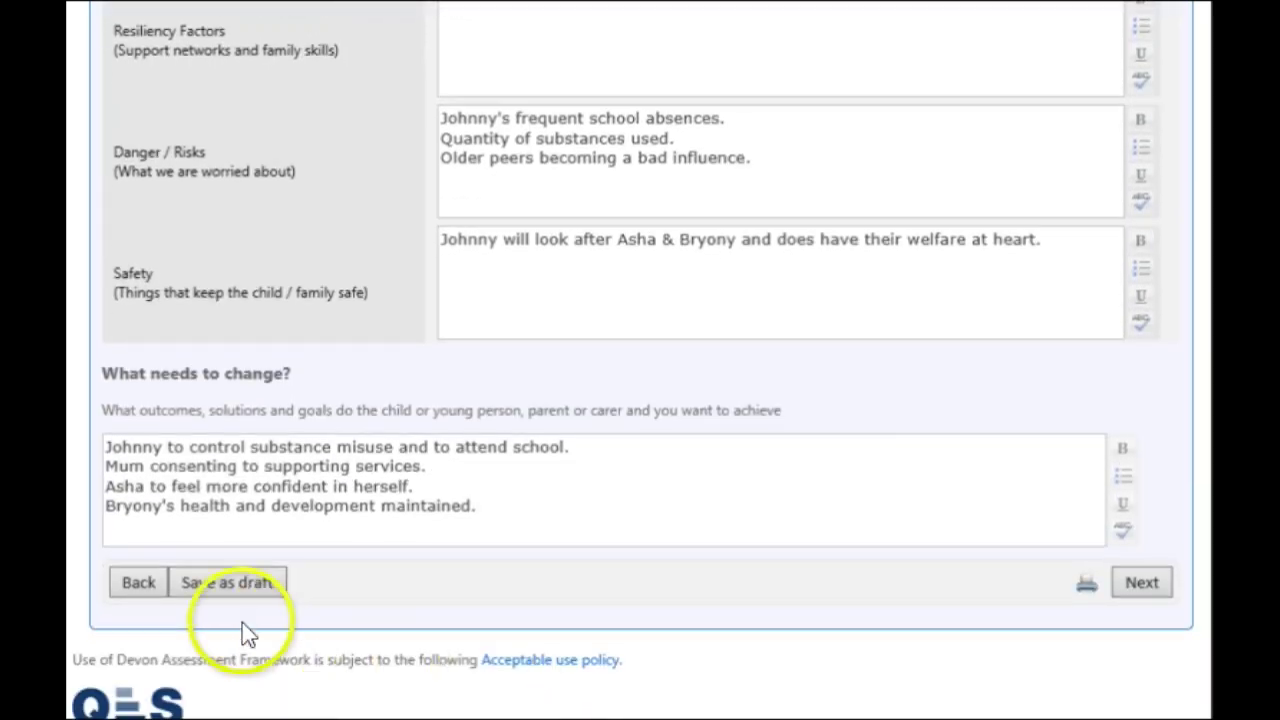
Save the Assessment / Review section as a draft and choose Proceed to DAF 2a 'My Plan' in the Next Steps section.
{"action": "left_click", "coordinate": [220, 588]}
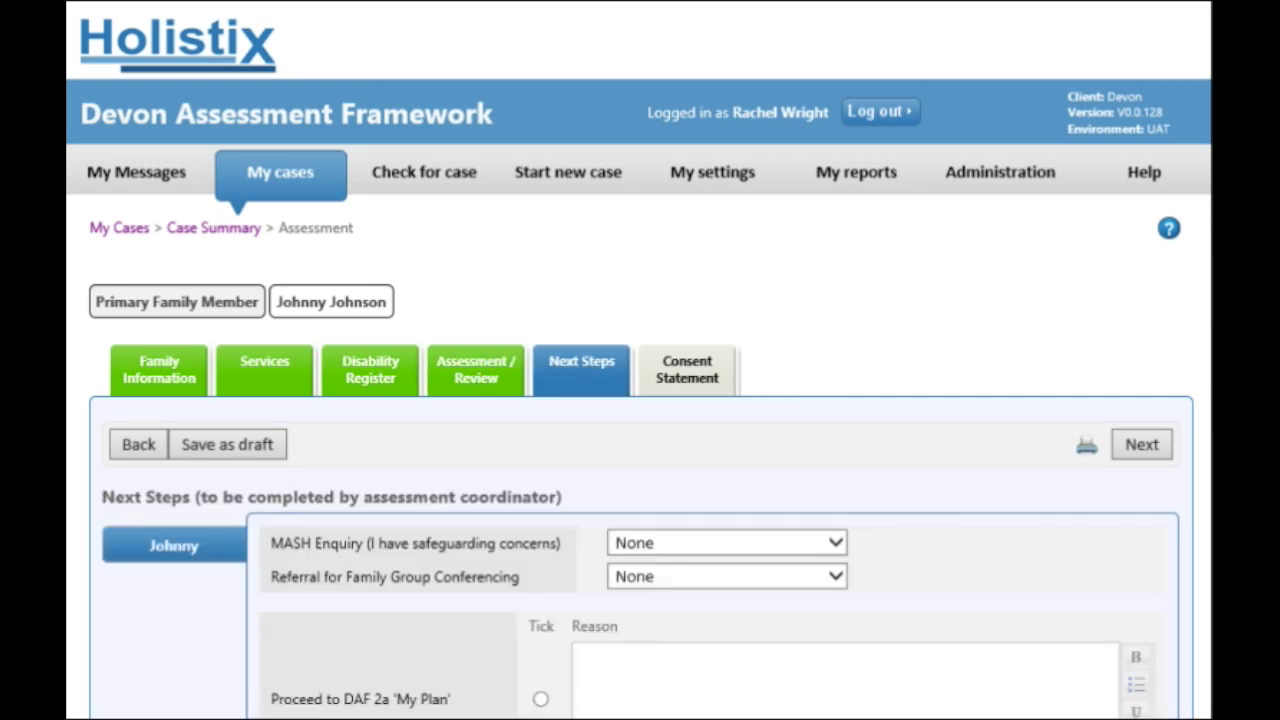
{"action": "scroll", "coordinate": [640, 400], "scroll_direction": "down", "scroll_amount": 3}
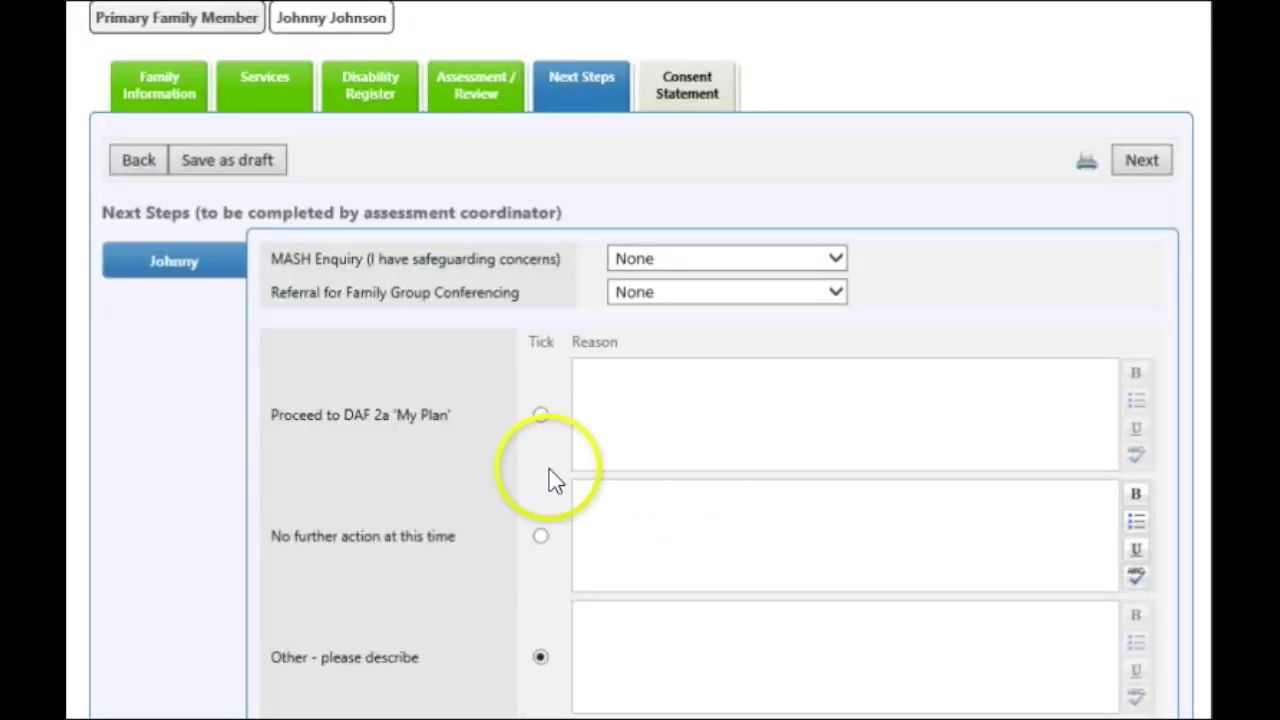
{"action": "left_click", "coordinate": [541, 416]}
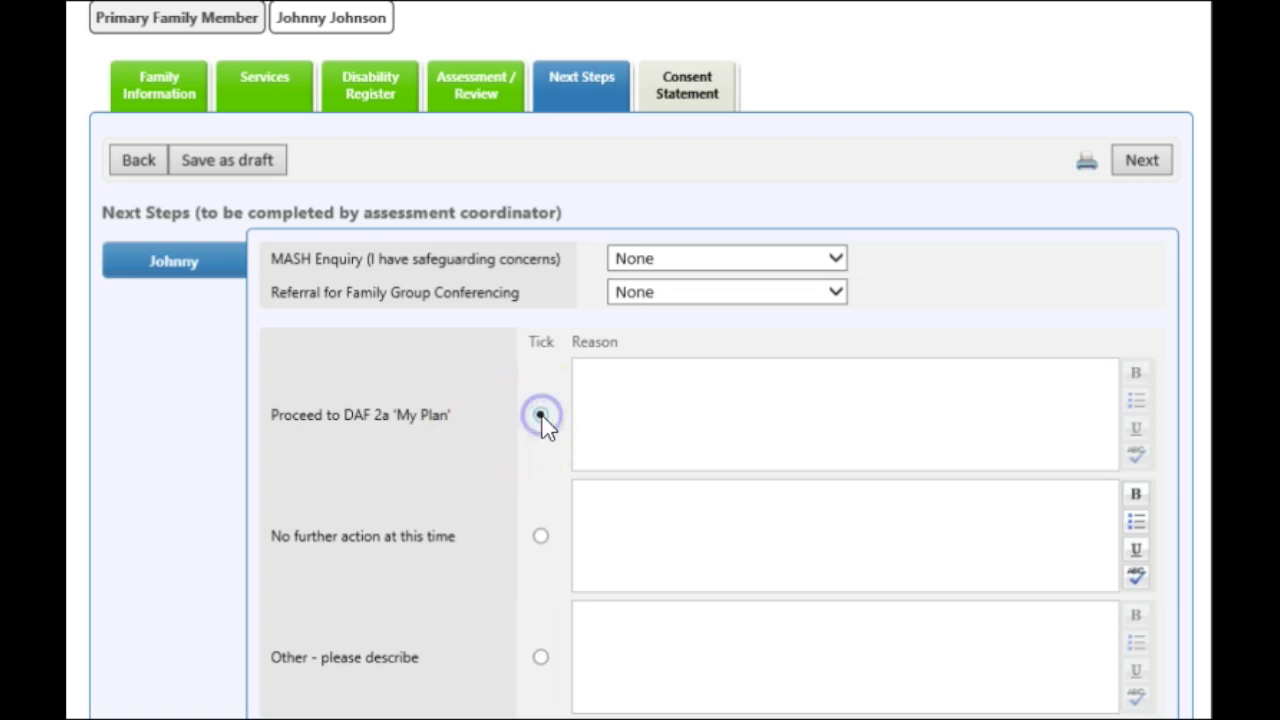
Select the assessment coordinator's name under Completed By and enter 29/07/2014 as the completion date.
{"action": "scroll", "coordinate": [541, 416], "scroll_direction": "down", "scroll_amount": 7}
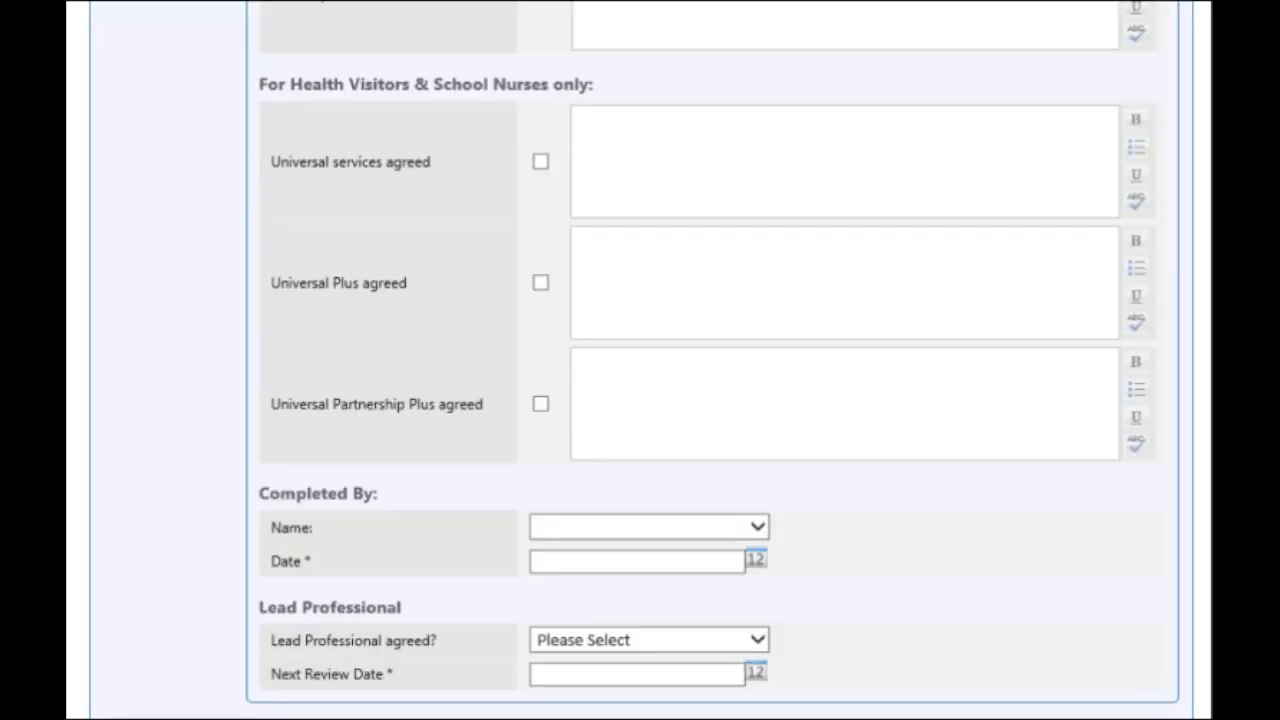
{"action": "scroll", "coordinate": [757, 434], "scroll_direction": "down", "scroll_amount": 1}
{"action": "left_click", "coordinate": [757, 432]}
{"action": "left_click", "coordinate": [738, 455]}
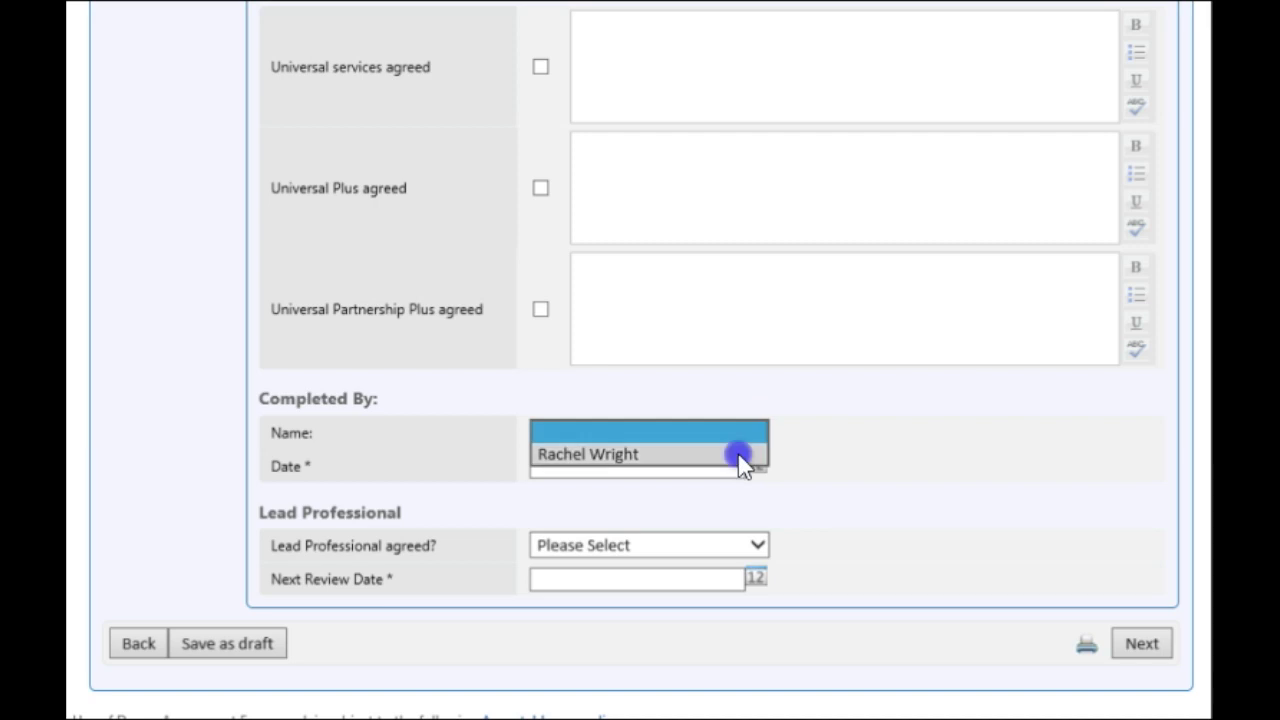
{"action": "left_click", "coordinate": [672, 467]}
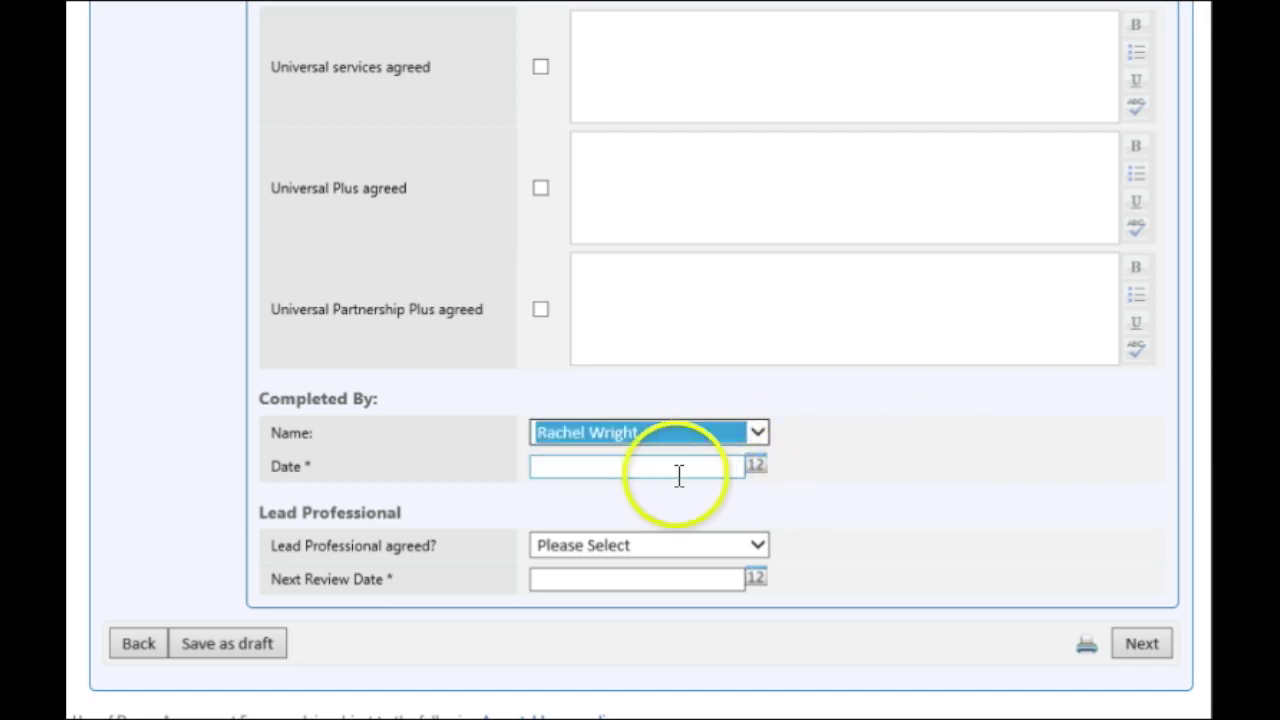
{"action": "type", "text": "29/07/2014"}
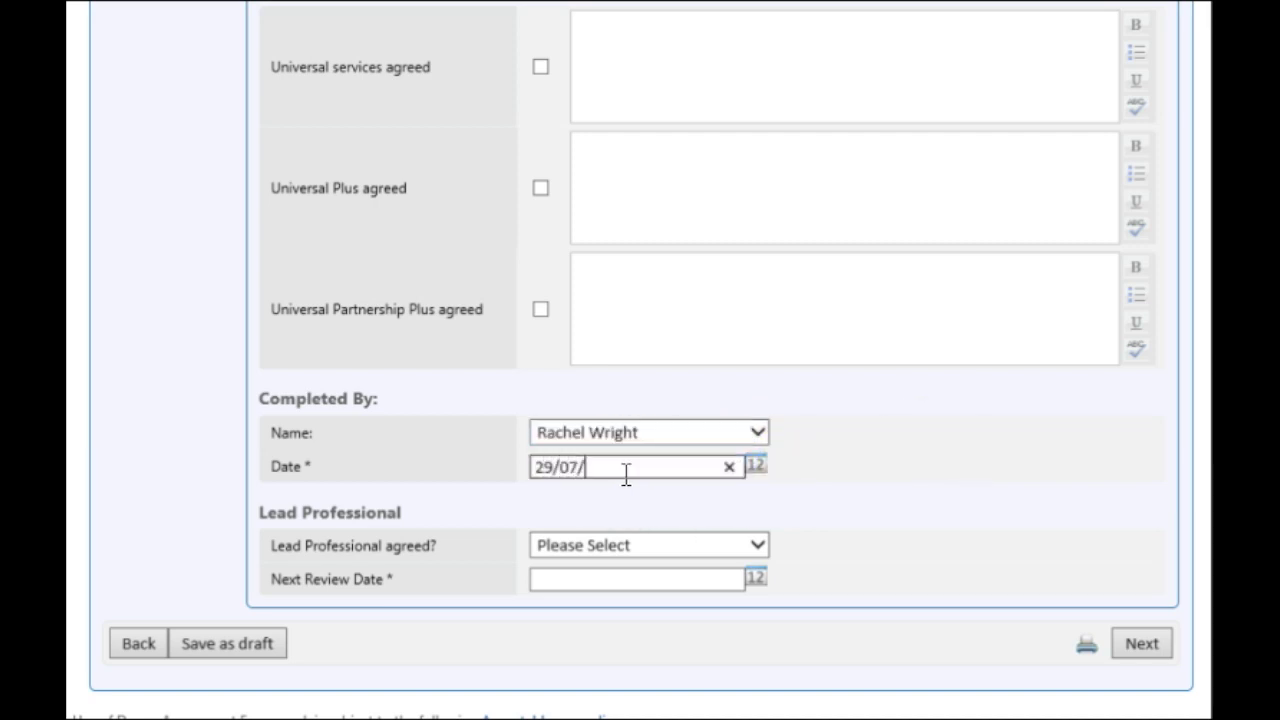
Set Lead Professional agreed to No, enter 08/08/2014 as the next review date, and save the draft.
{"action": "left_click", "coordinate": [757, 547]}
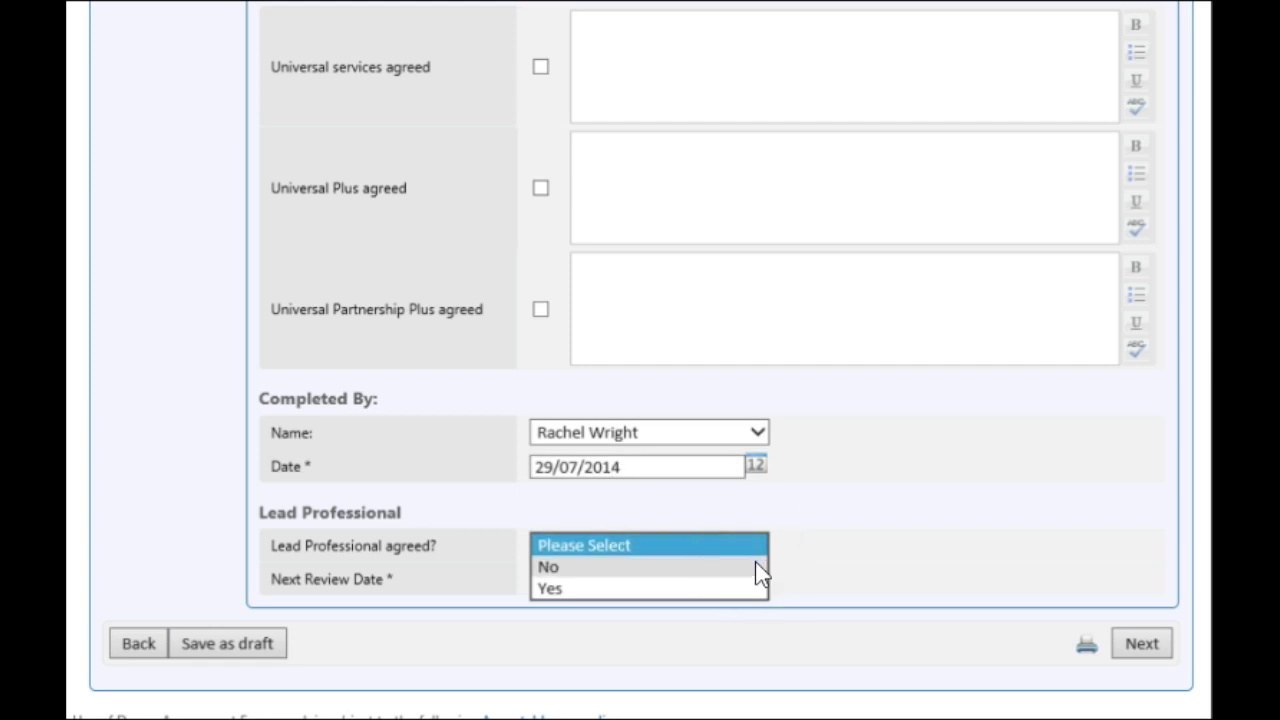
{"action": "left_click", "coordinate": [755, 566]}
{"action": "scroll", "coordinate": [869, 546], "scroll_direction": "down", "scroll_amount": 1}
{"action": "left_click", "coordinate": [533, 515]}
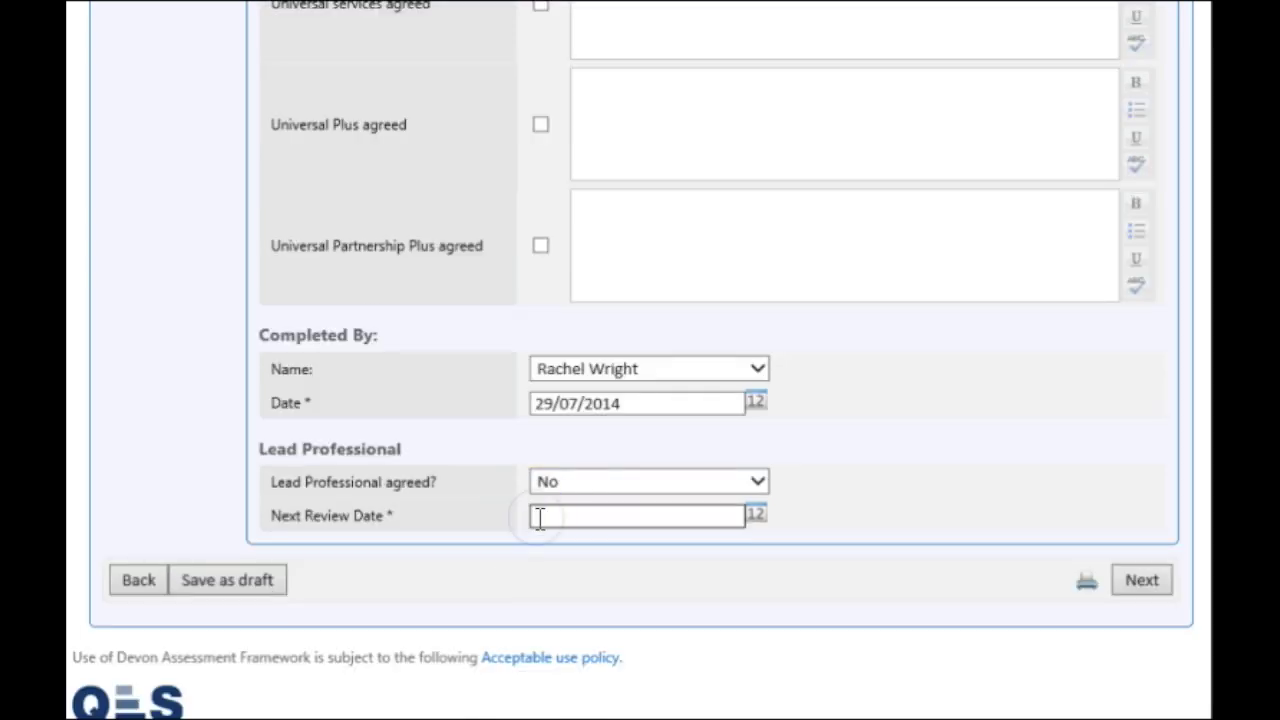
{"action": "type", "text": "08/08/2014"}
{"action": "left_click", "coordinate": [256, 583]}
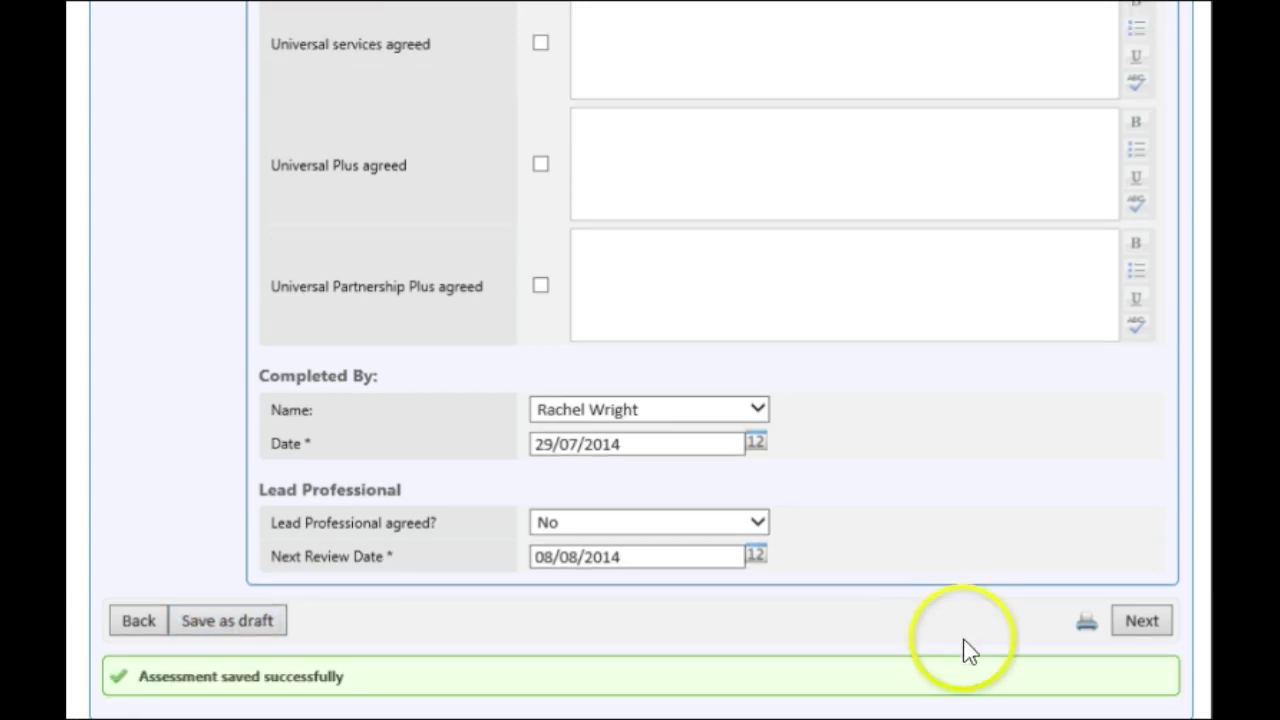
Go to the Consent Statement, check the consent date and who granted consent, and tick the privacy notice agreement.
{"action": "left_click", "coordinate": [1144, 622]}
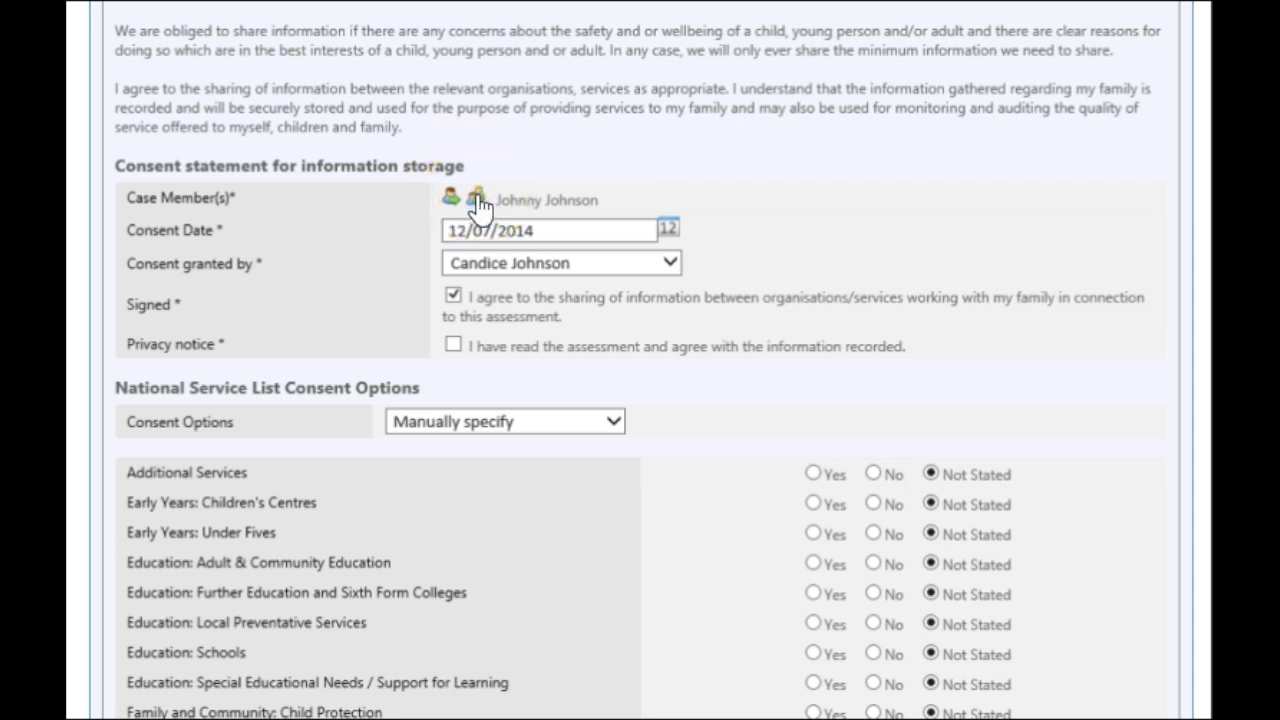
{"action": "left_click", "coordinate": [546, 231]}
{"action": "left_click", "coordinate": [668, 263]}
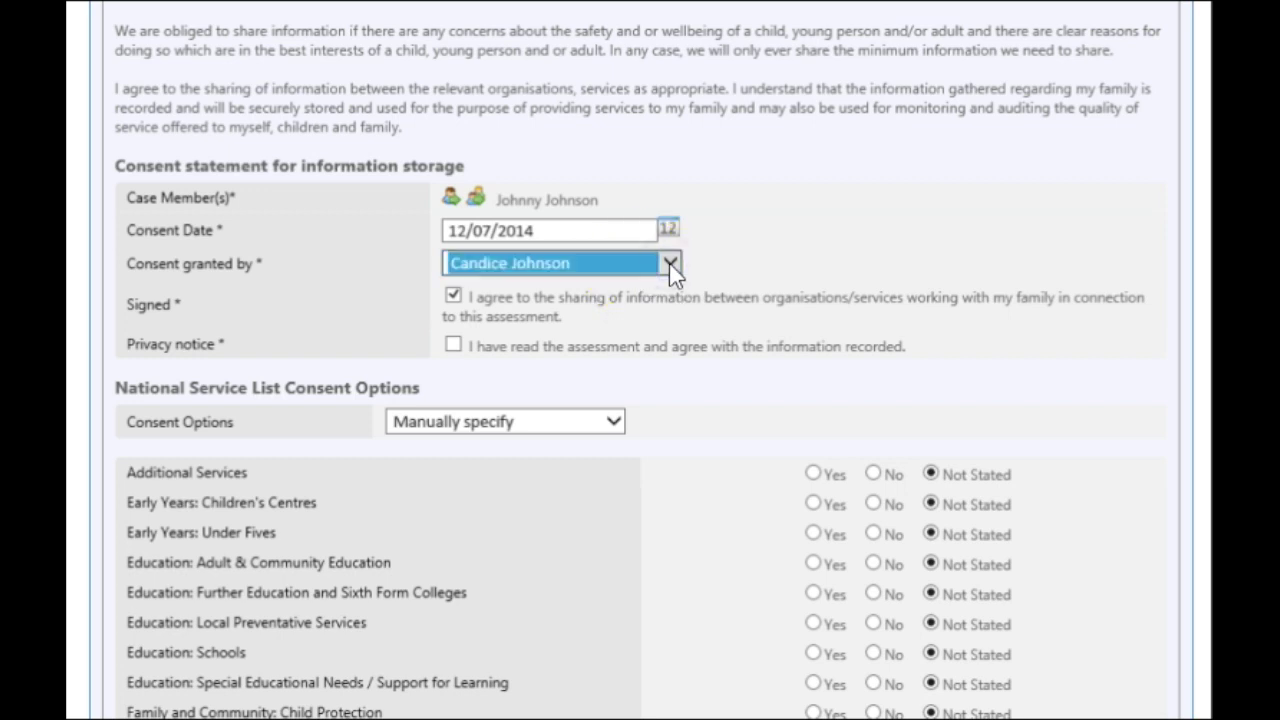
{"action": "left_click", "coordinate": [670, 264]}
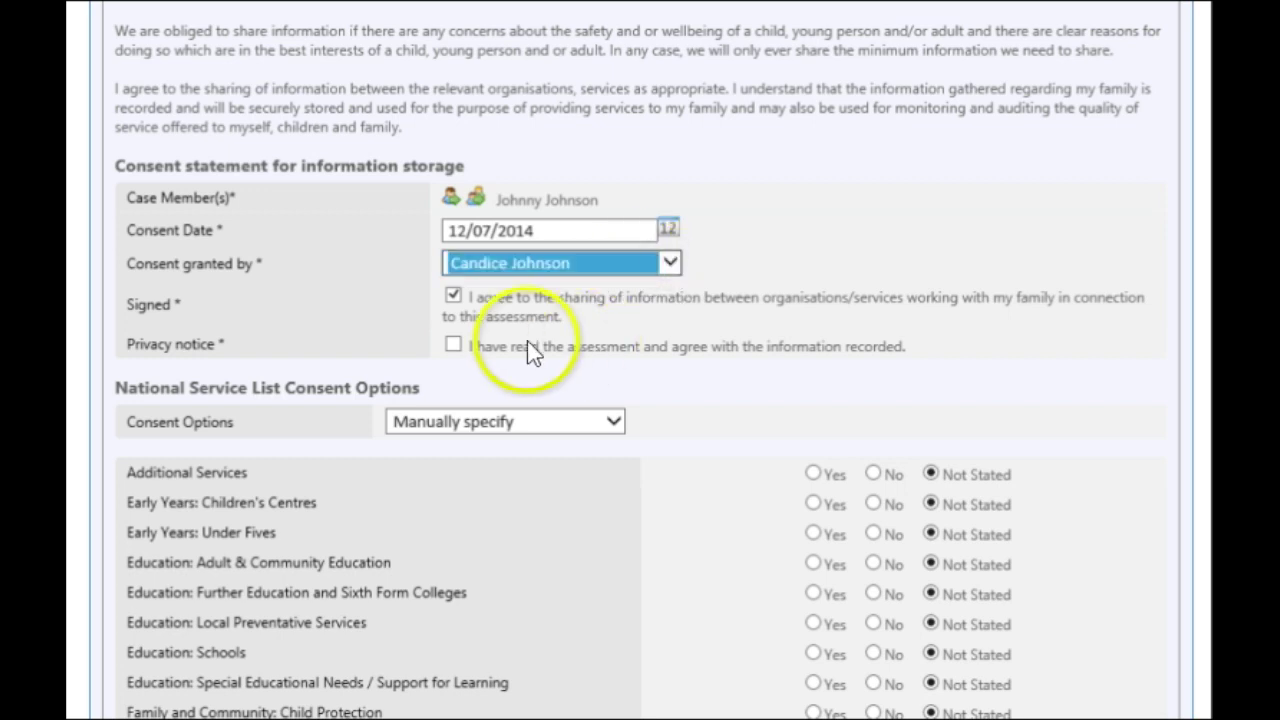
{"action": "left_click", "coordinate": [451, 346]}
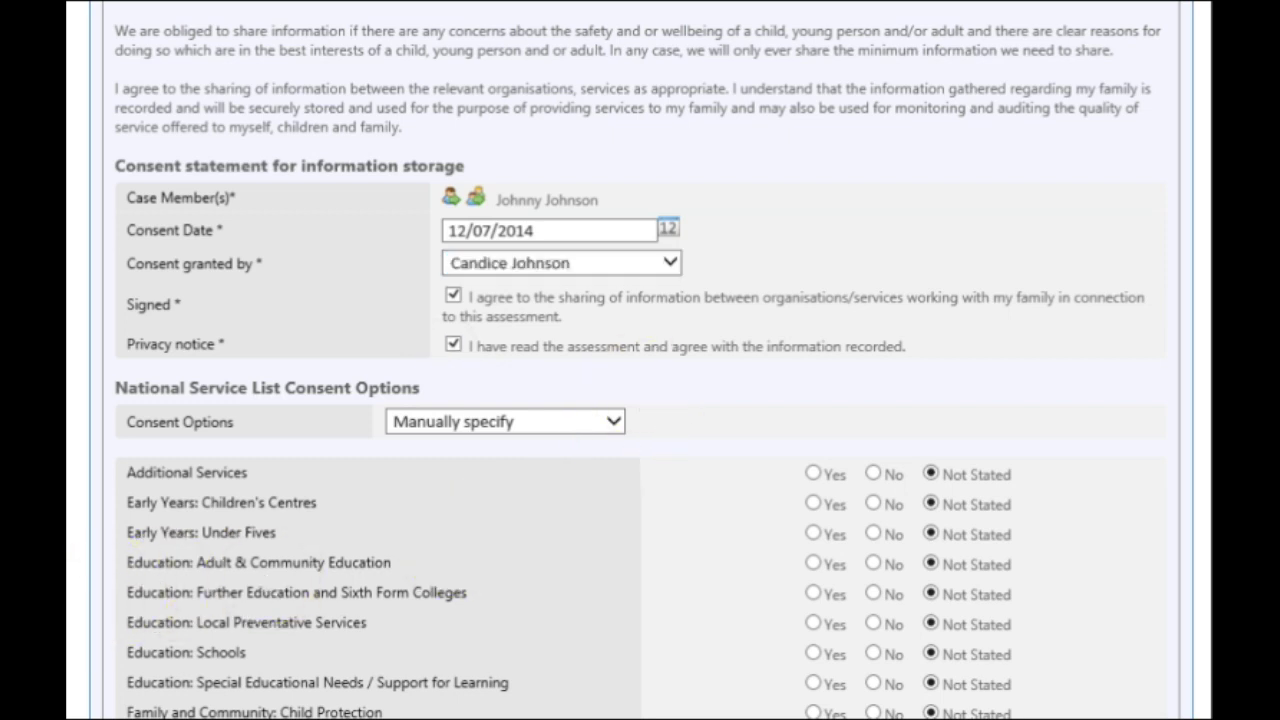
Look over the consent options for each national service and save the assessment as a draft and as final.
{"action": "scroll", "coordinate": [640, 400], "scroll_direction": "down", "scroll_amount": 2}
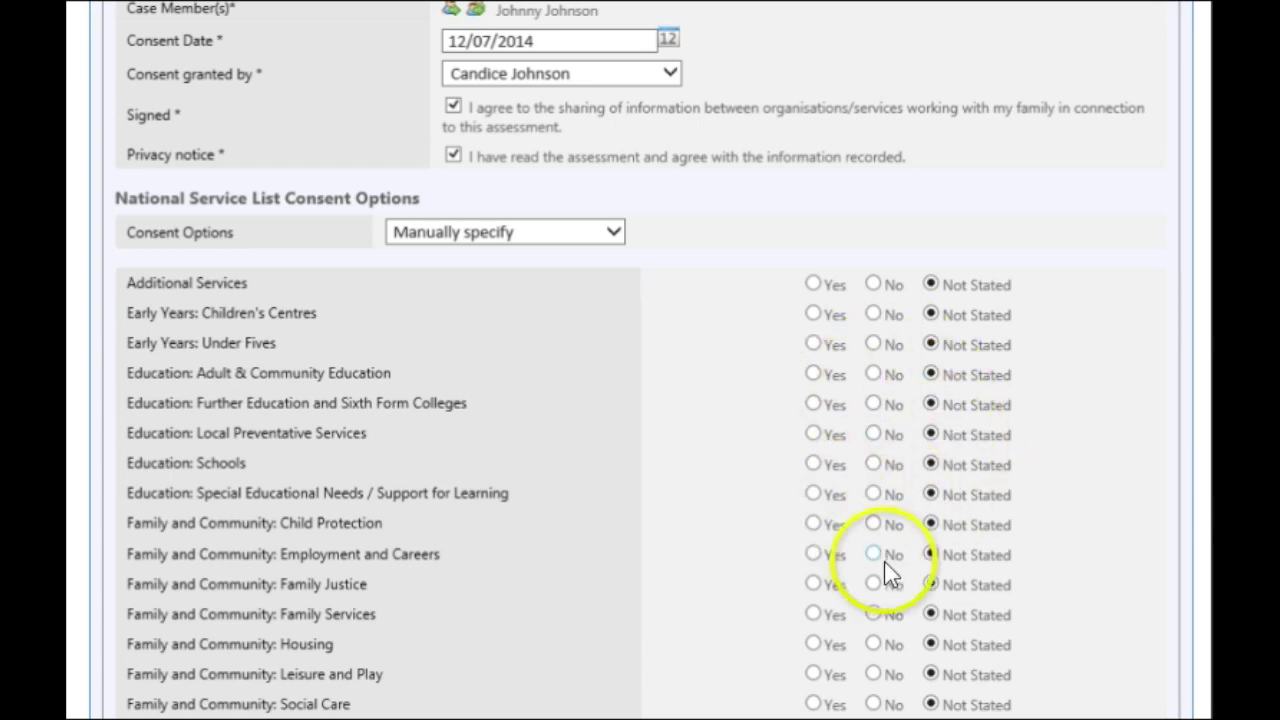
{"action": "scroll", "coordinate": [443, 514], "scroll_direction": "down", "scroll_amount": 10}
{"action": "left_click", "coordinate": [209, 581]}
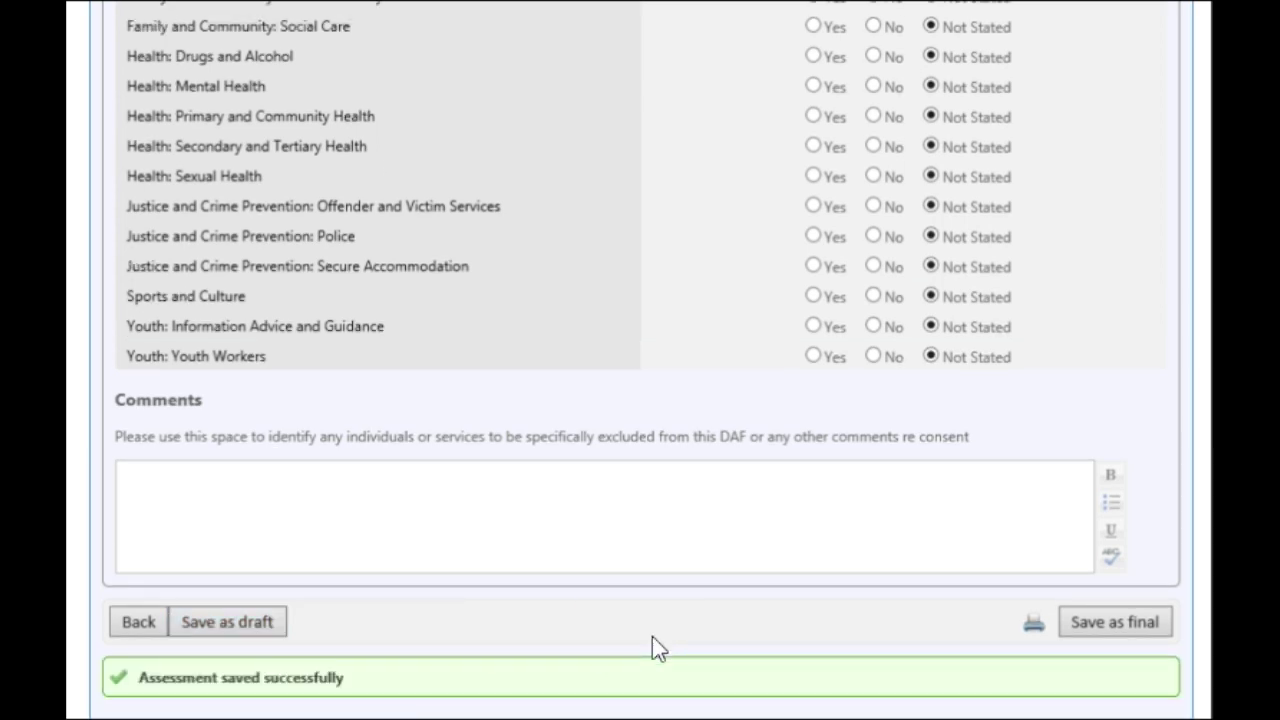
{"action": "left_click", "coordinate": [1117, 630]}
Upload a document from the computer with the title Consent to the Consent Forms folder of the case documents and save it.
{"action": "left_click", "coordinate": [477, 418]}
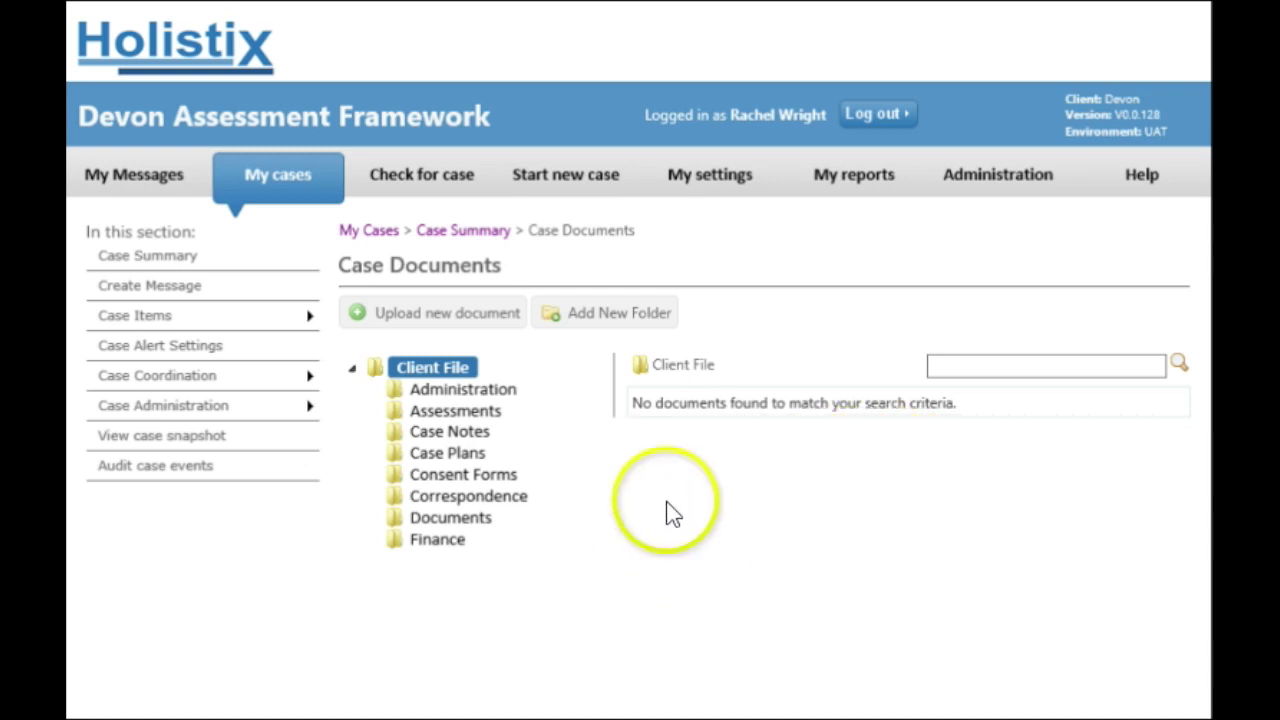
{"action": "left_click", "coordinate": [458, 476]}
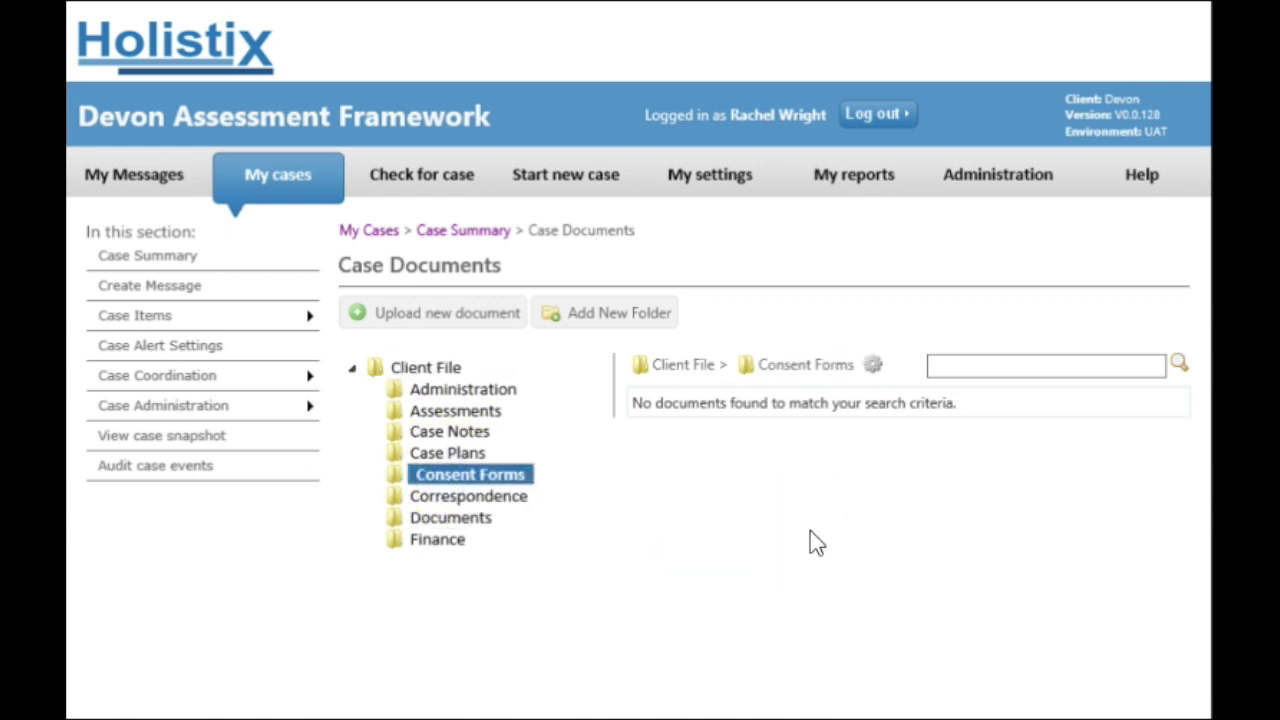
{"action": "left_click", "coordinate": [424, 316]}
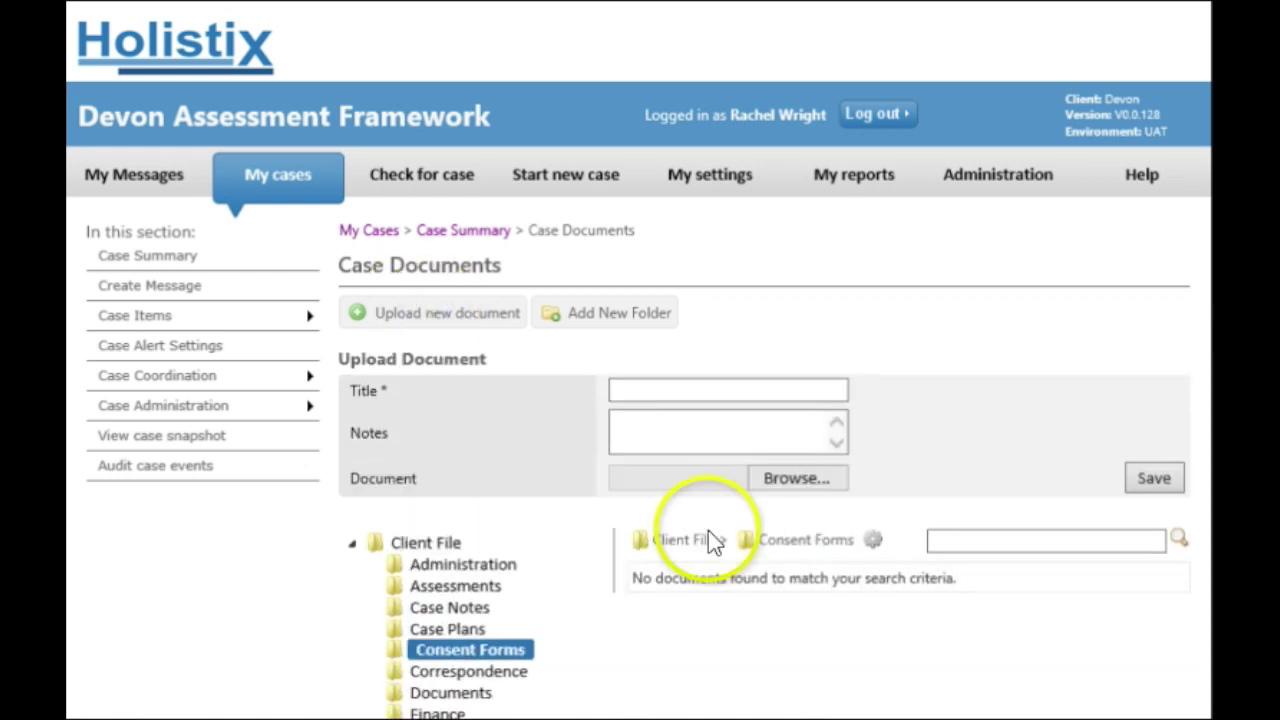
{"action": "left_click", "coordinate": [620, 390]}
{"action": "type", "text": "Consent"}
{"action": "left_click", "coordinate": [631, 425]}
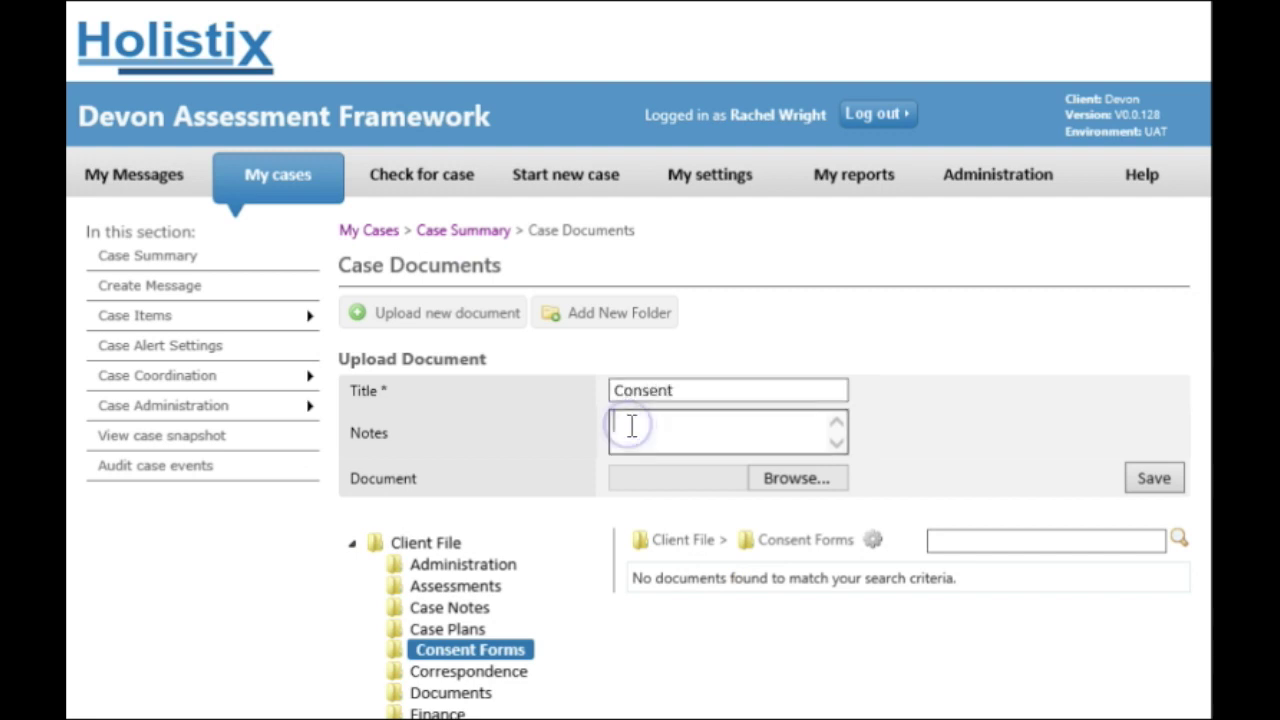
{"action": "left_click", "coordinate": [797, 478]}
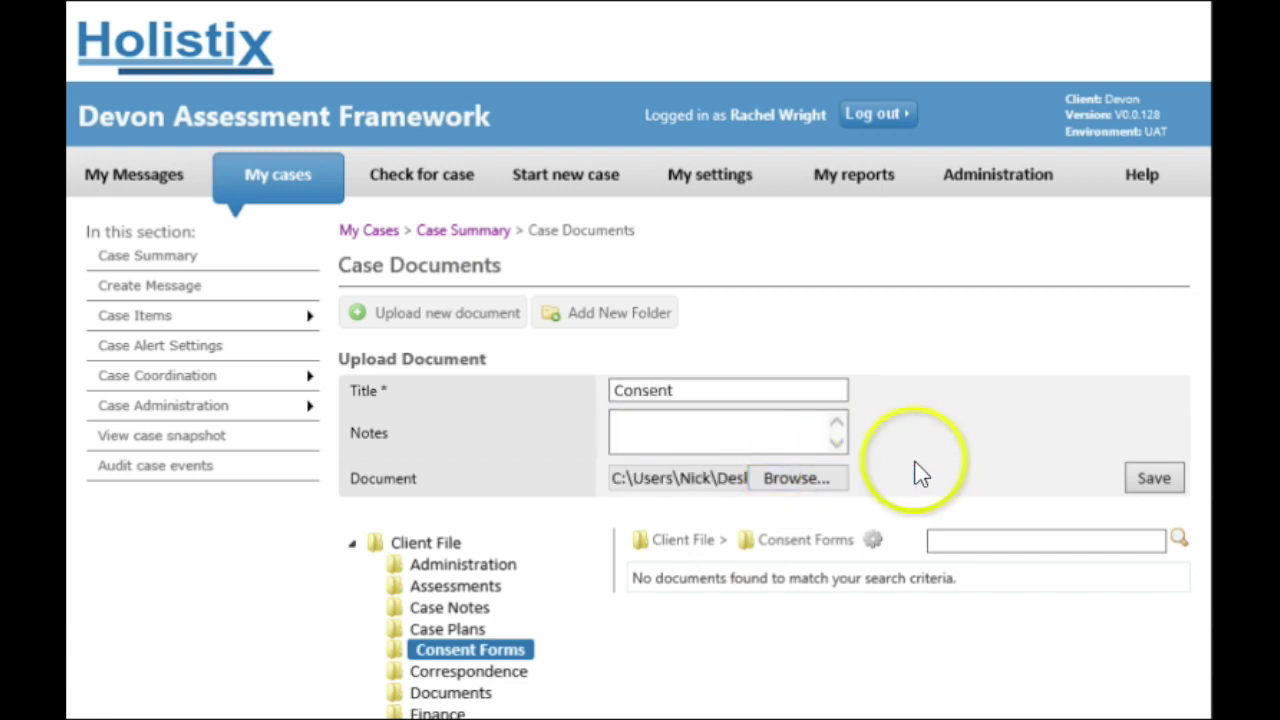
{"action": "left_click", "coordinate": [1155, 478]}
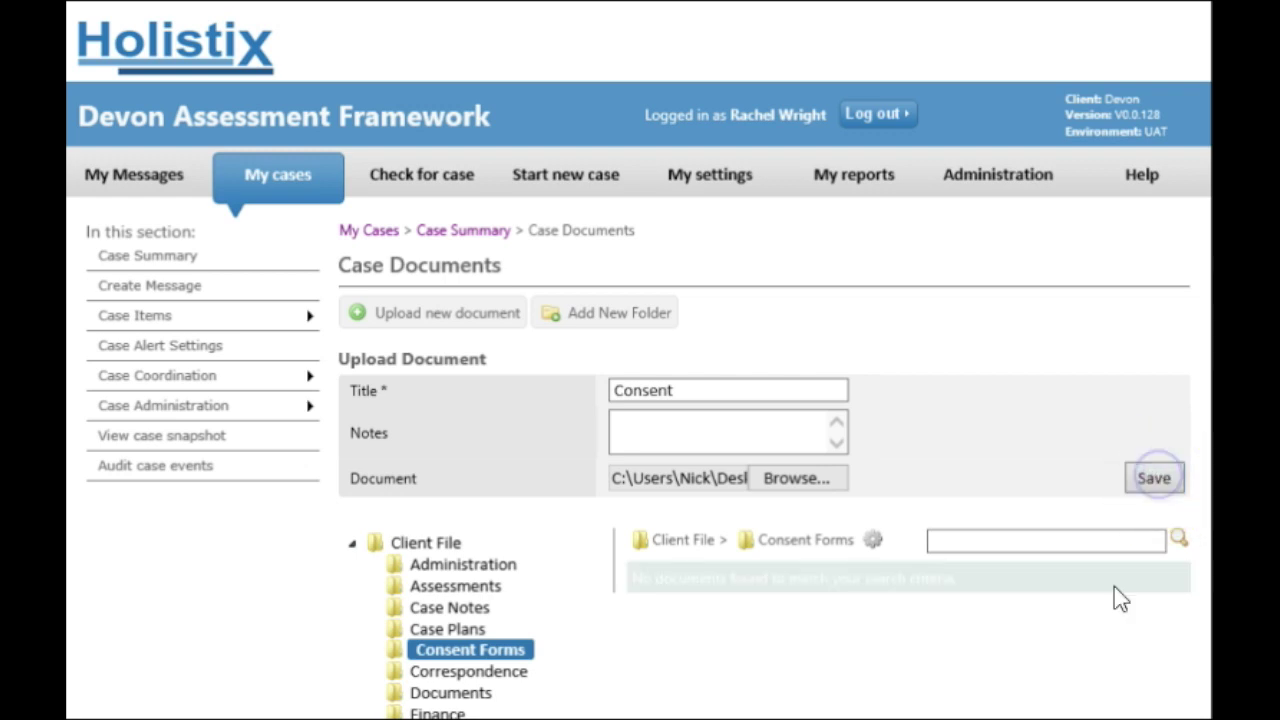